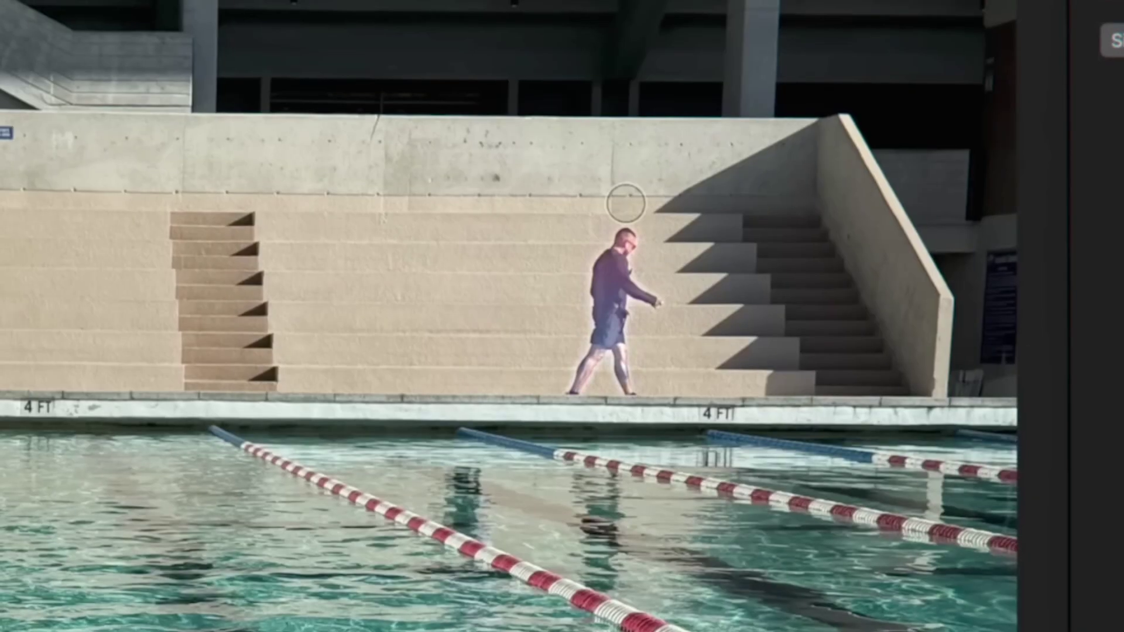
Brush over the man walking beside the swimming pool to mask him in the photo.
mouse_move(625, 201)
left_mouse_down()
mouse_move(574, 378)
mouse_move(627, 219)
left_mouse_up()
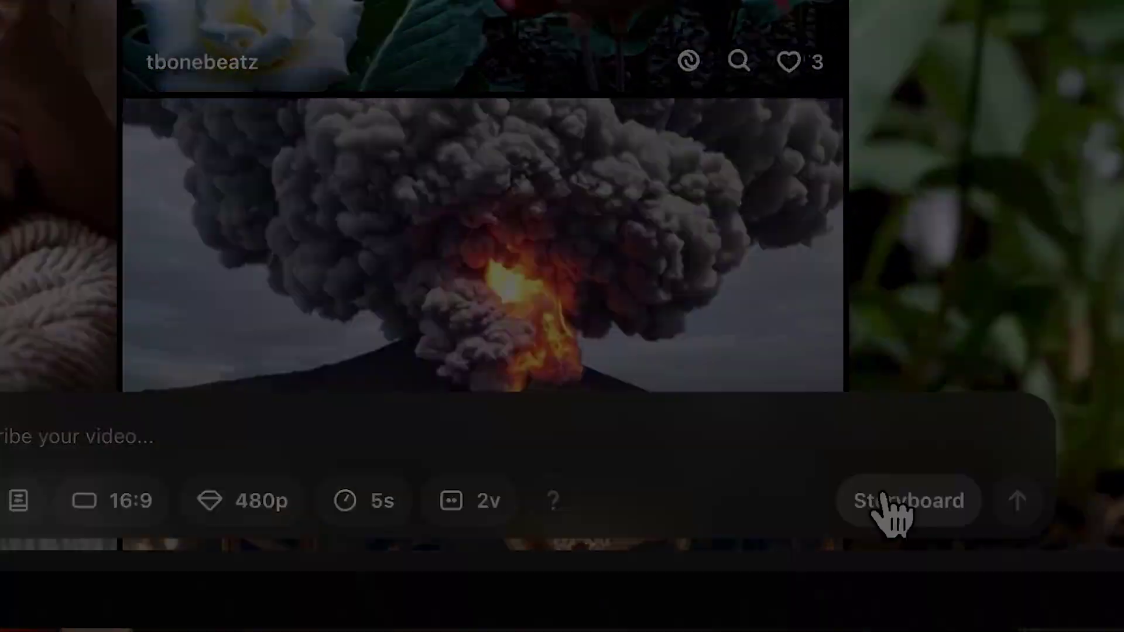
Open the storyboard editor for a new video.
left_click(998, 502)
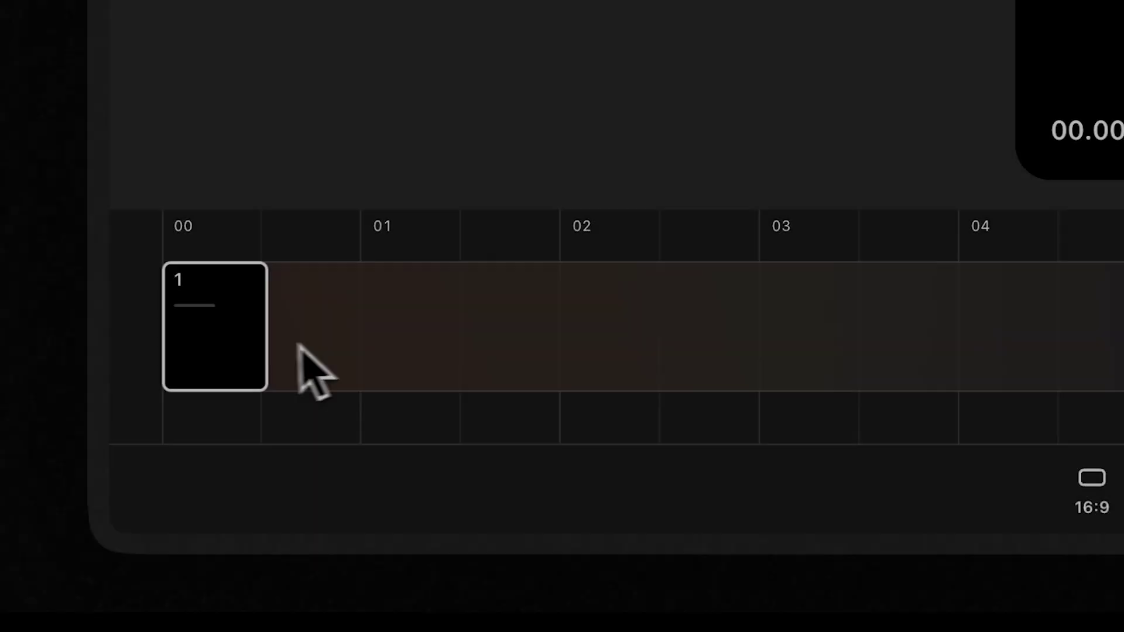
mouse_move(126, 526)
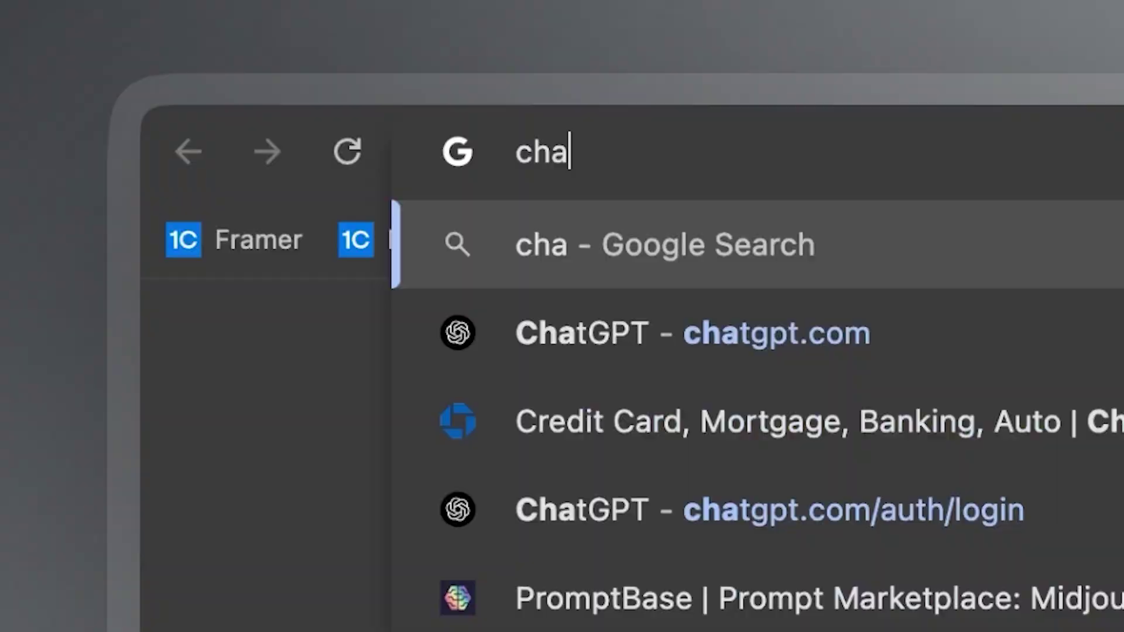
Switch to ChatGPT at chat.openai.com, open the saved conversation about Slack chatbot titles, and open the account options.
type("t.ope")
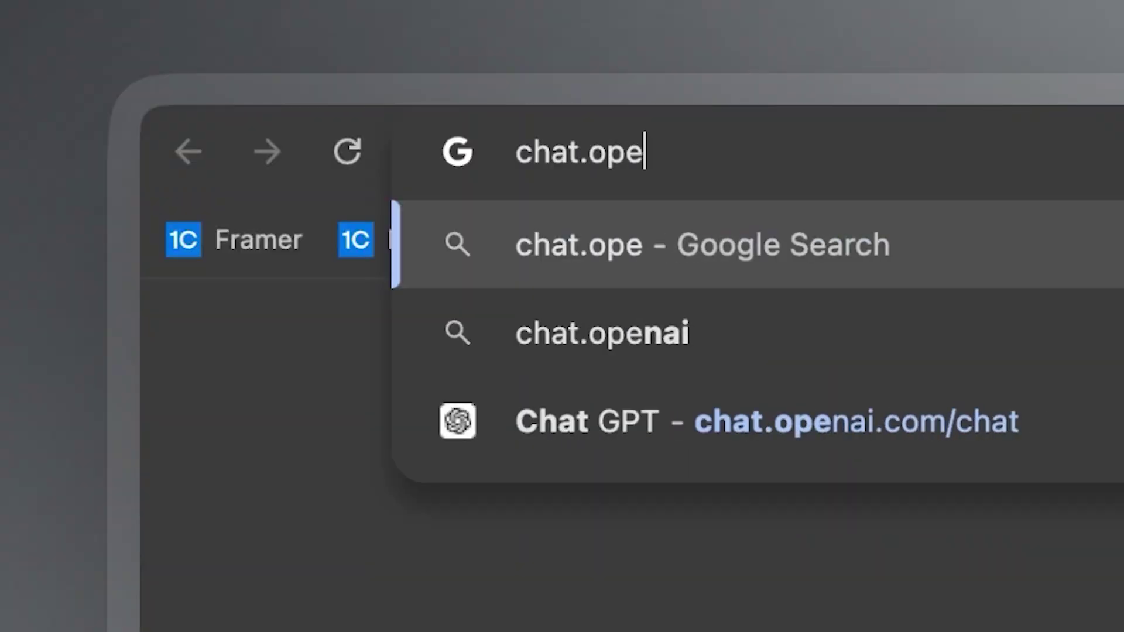
type("nai.com/c/c910c40f-f592-4359-9e94-3212e5137ea2")
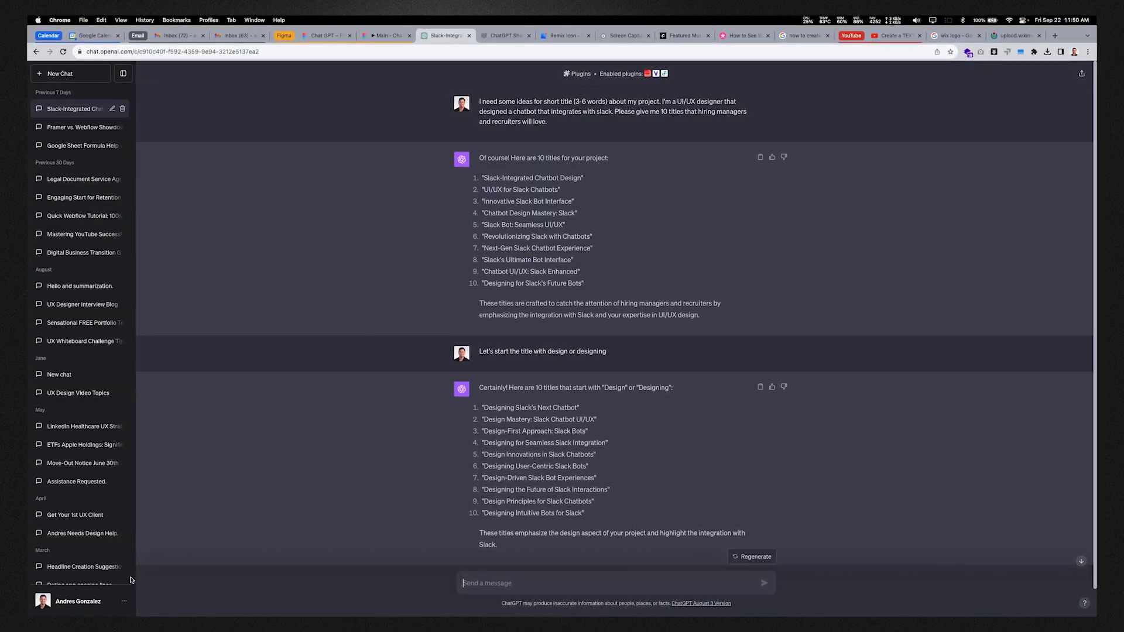
left_click(116, 603)
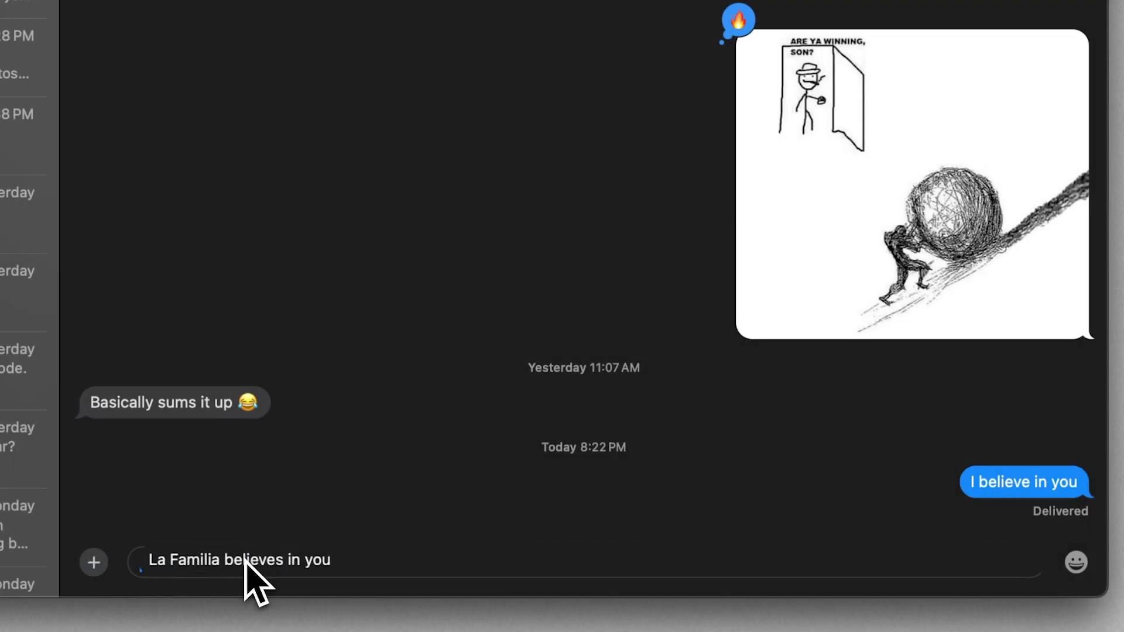
Send the messages "La Familia believes in you" and "Batman believes in you" in the chat conversation.
key("Return")
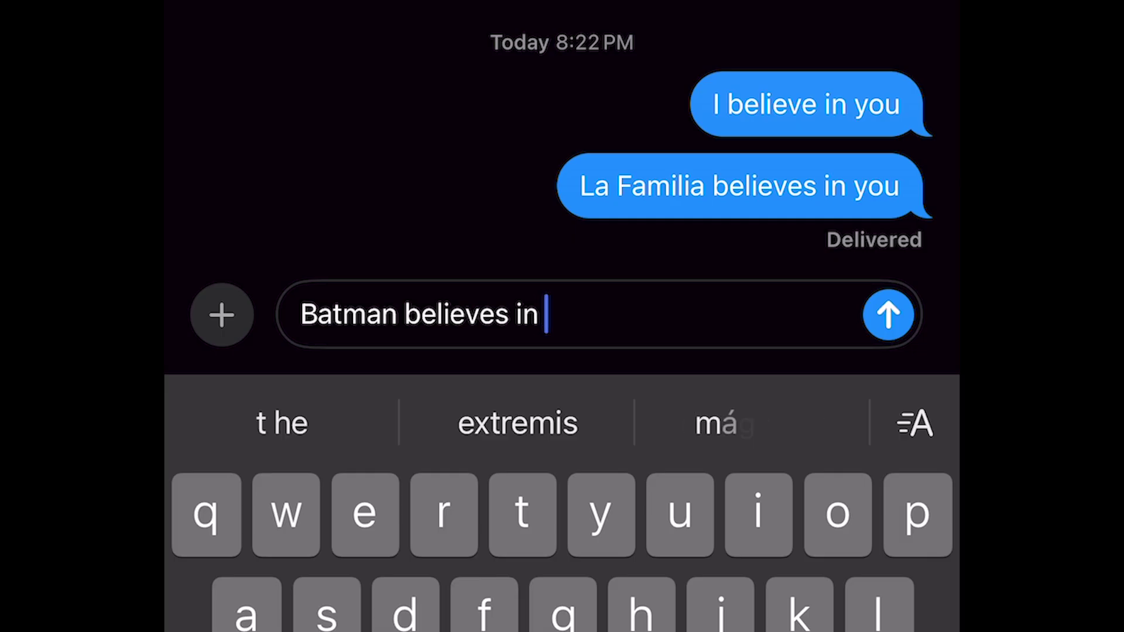
type("you")
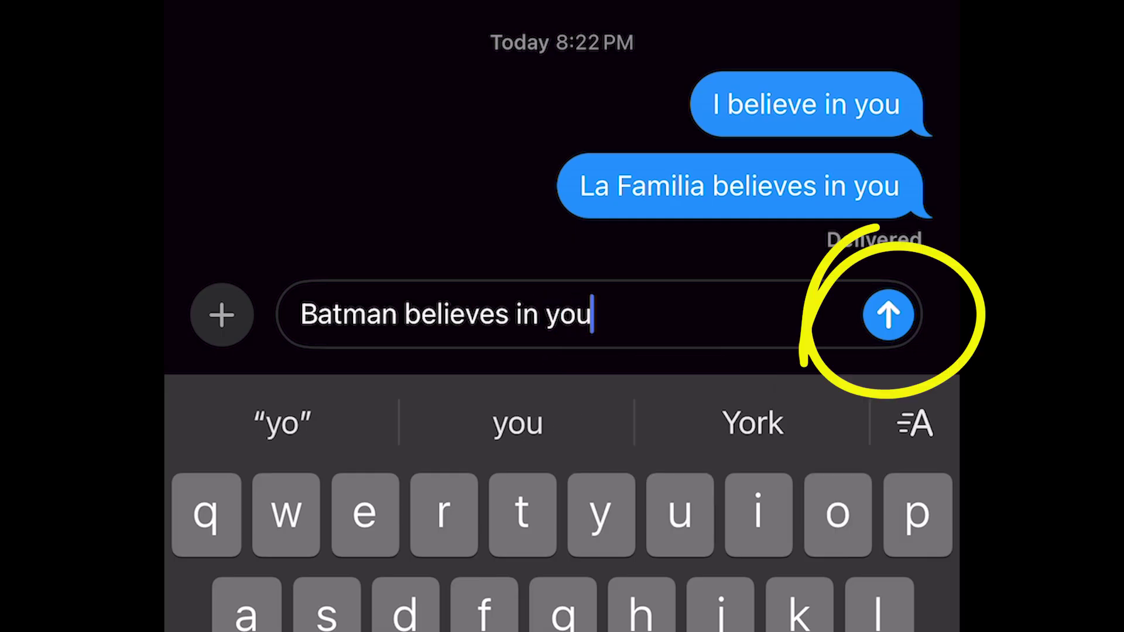
key("Return")
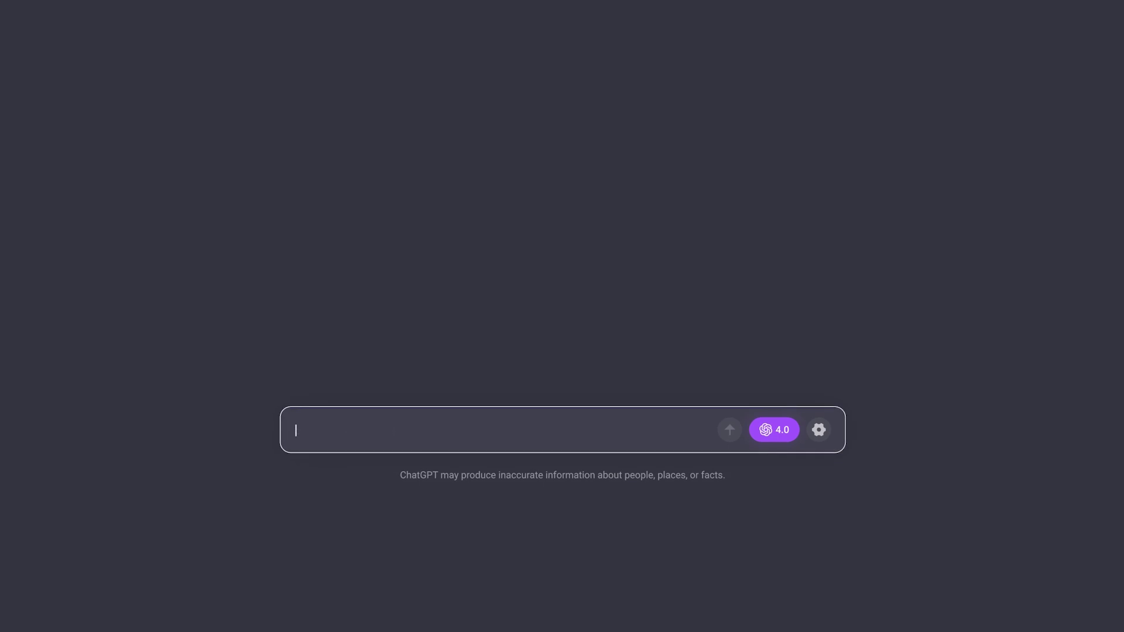
Ask ChatGPT who the named designer is.
type("?")
key("Return")
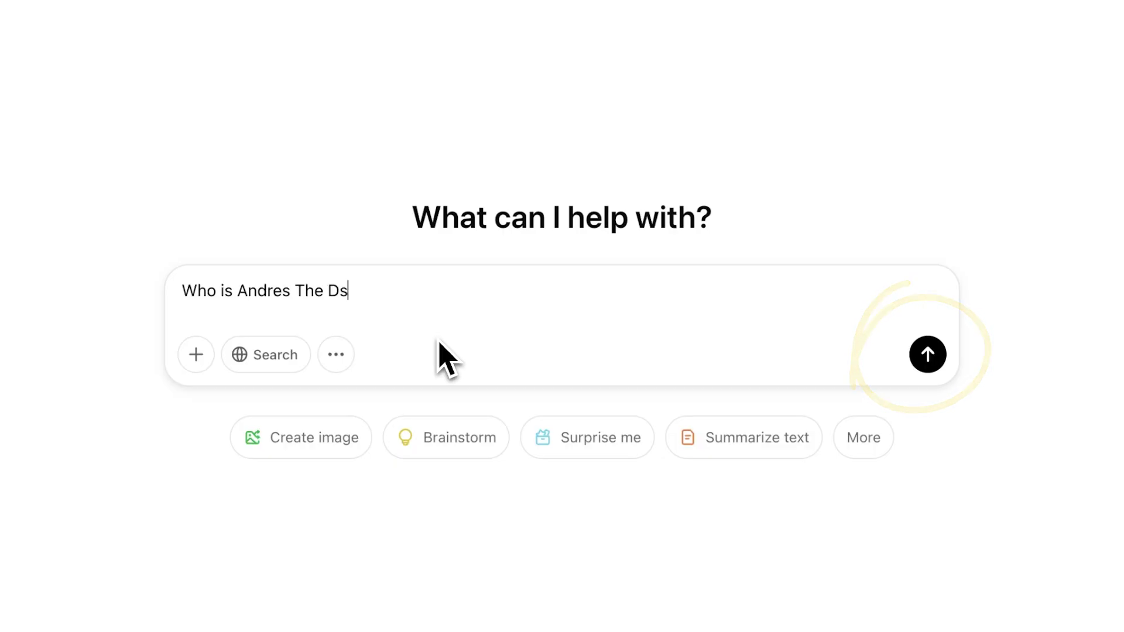
key("Return")
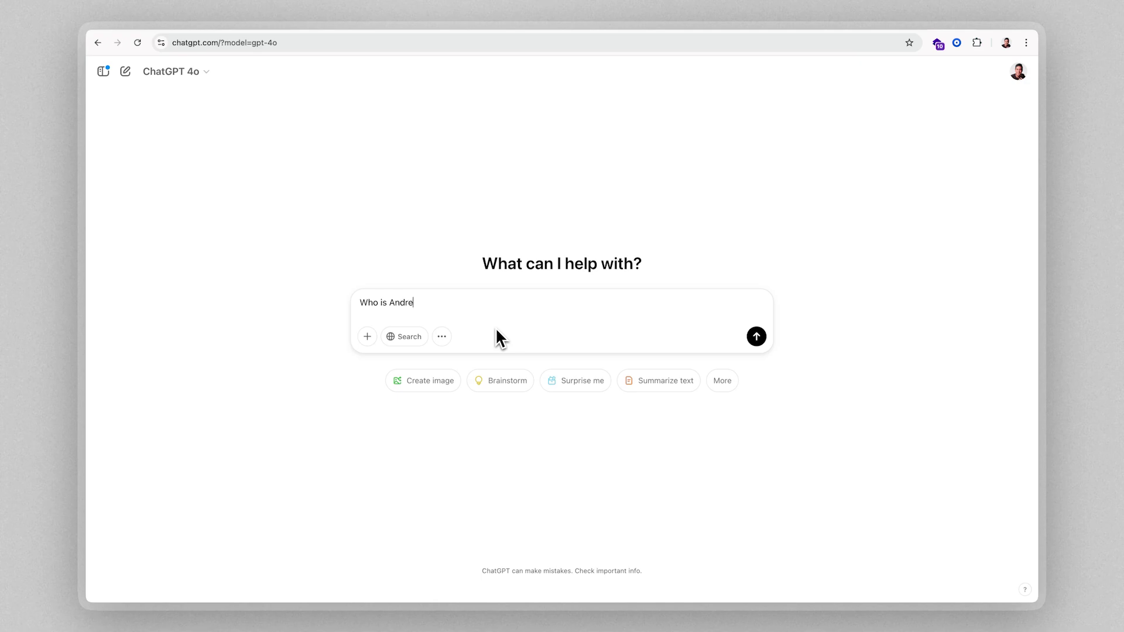
type("s The Designer?")
key("Return")
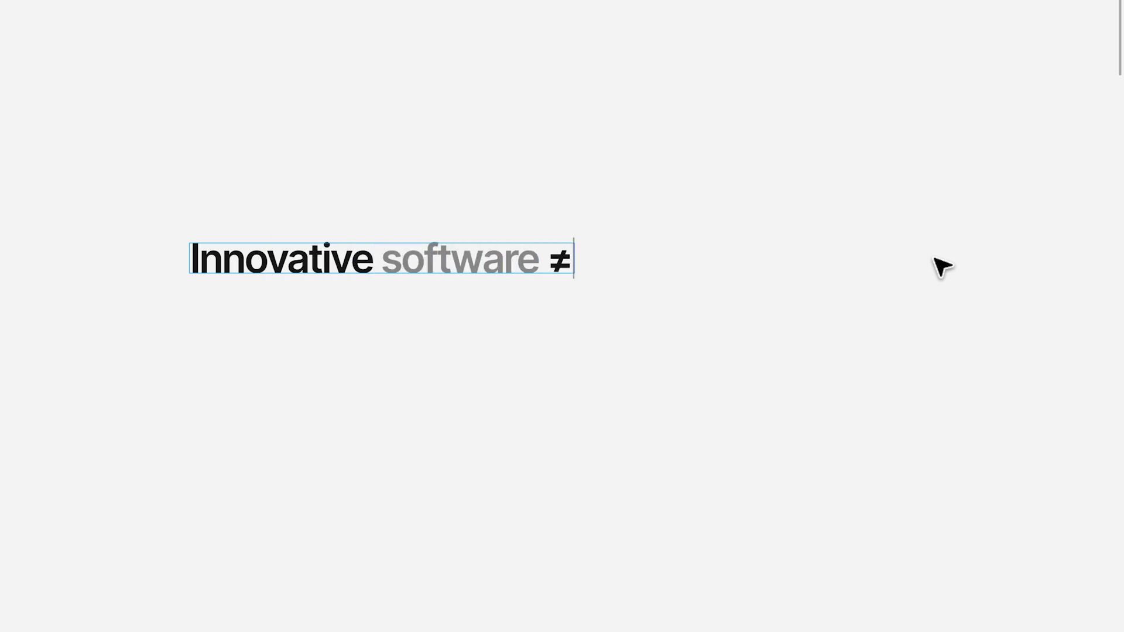
Write the headline "Innovative software ≠ new design patterns" and, below it, a second one beginning "Innovative software =* traditional".
key("ctrl+a")
key("Escape")
key("Escape")
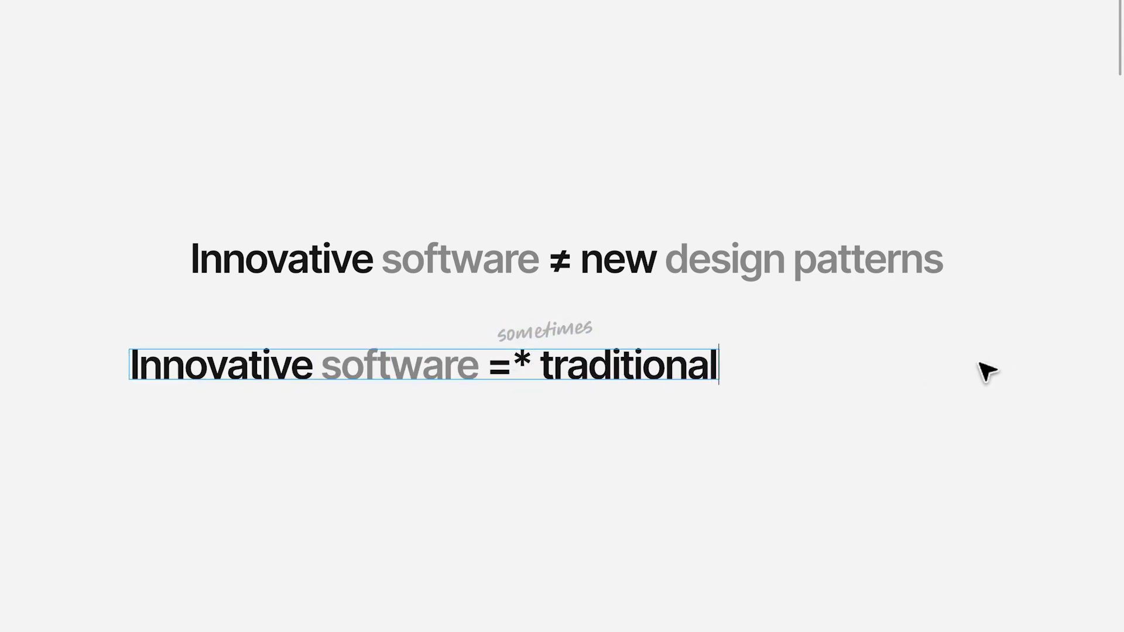
left_click(958, 369)
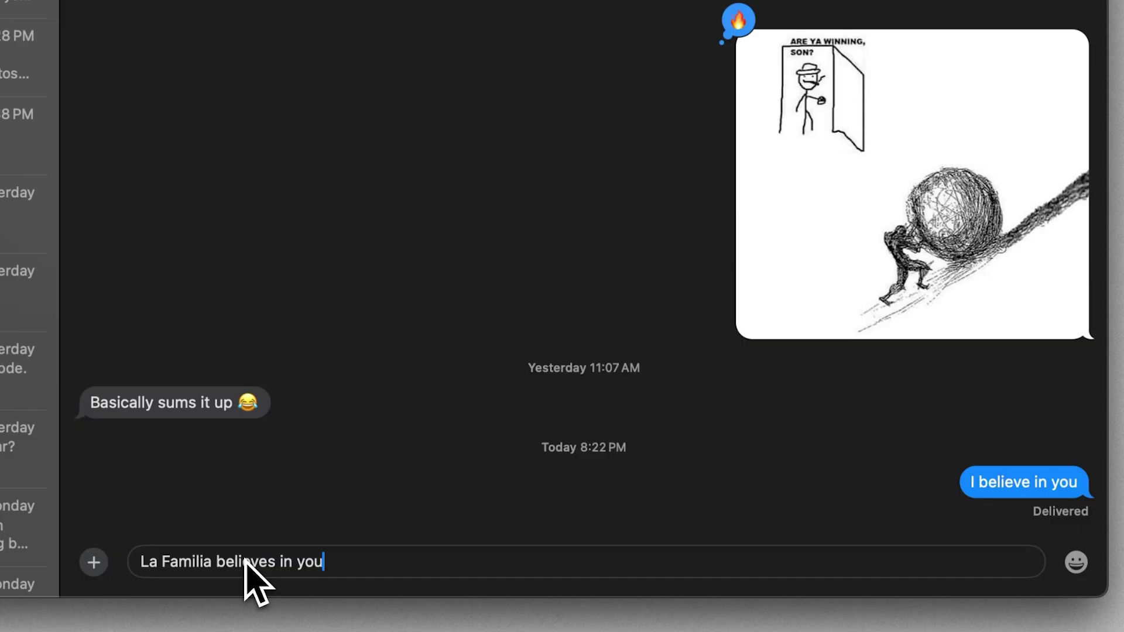
Send the message "La Familia believes in you" in the chat conversation.
key("Return")
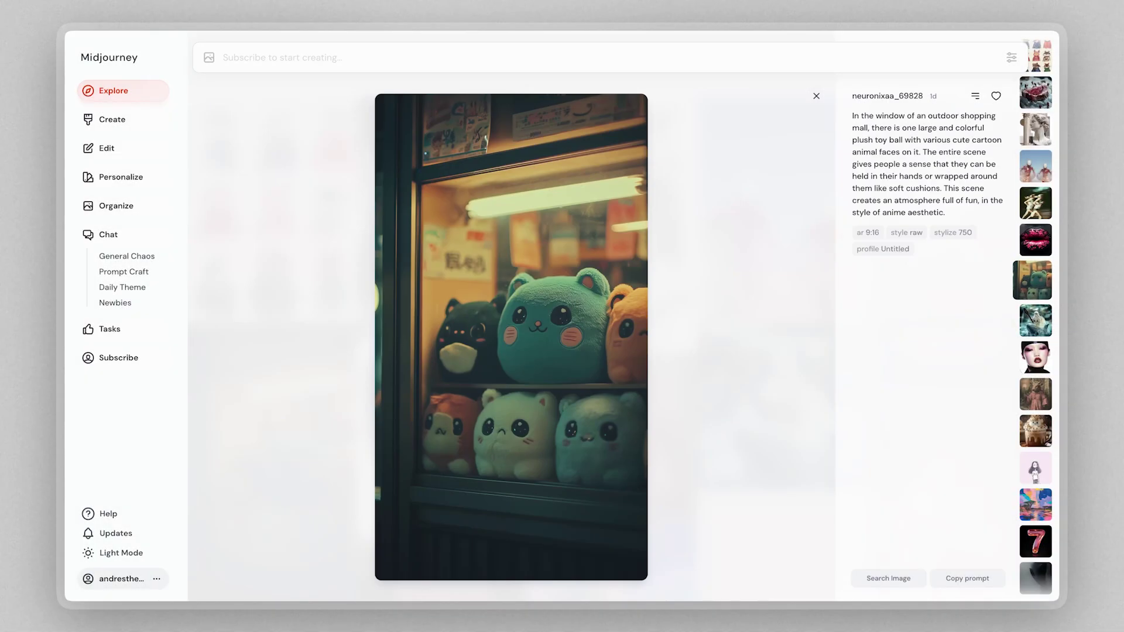
Browse the enlarged images in Midjourney's Explore gallery one after another, examining each picture with its prompt.
key("Down")
key("Down")
key("Down")
key("Down")
key("Down")
key("Down")
key("Down")
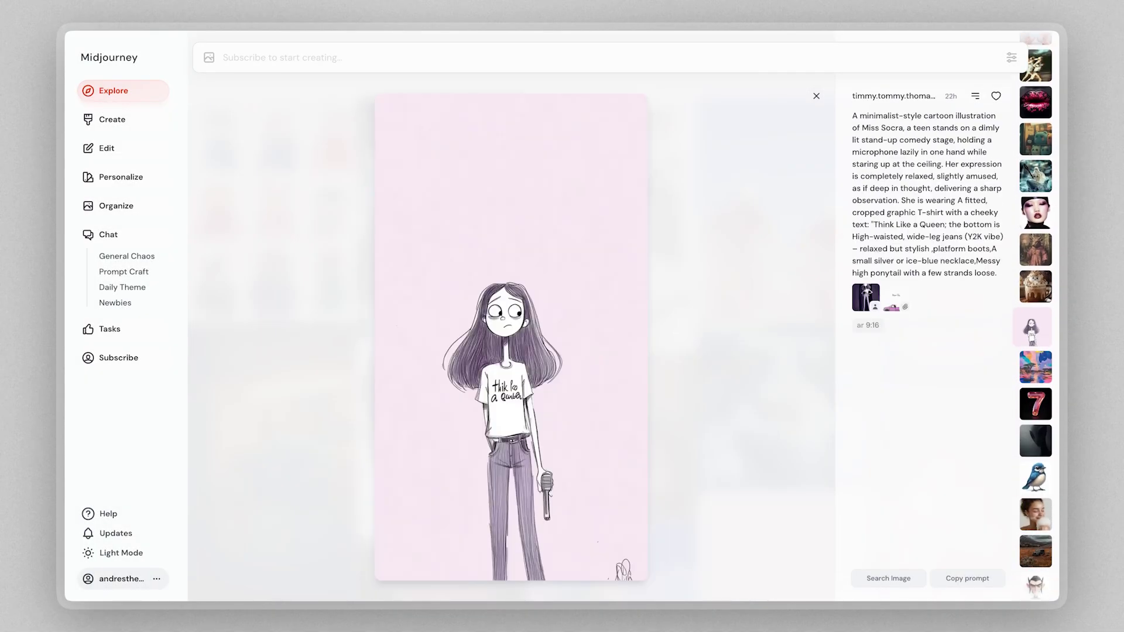
key("Down")
key("Down")
key("Down")
key("Down")
key("Down")
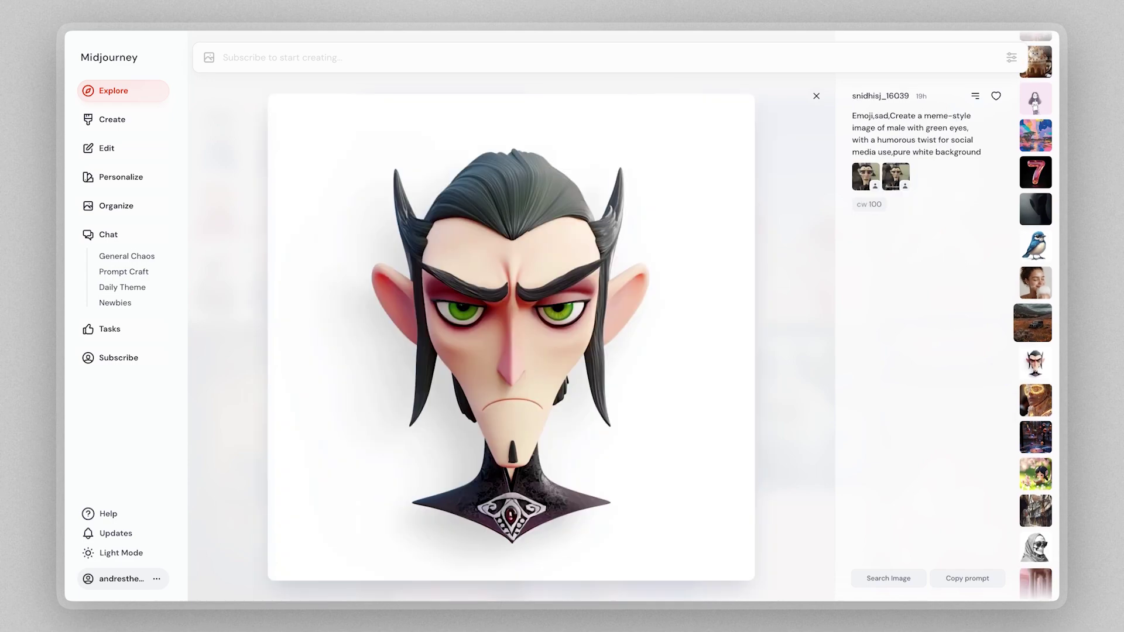
key("Down")
key("Down")
key("Down")
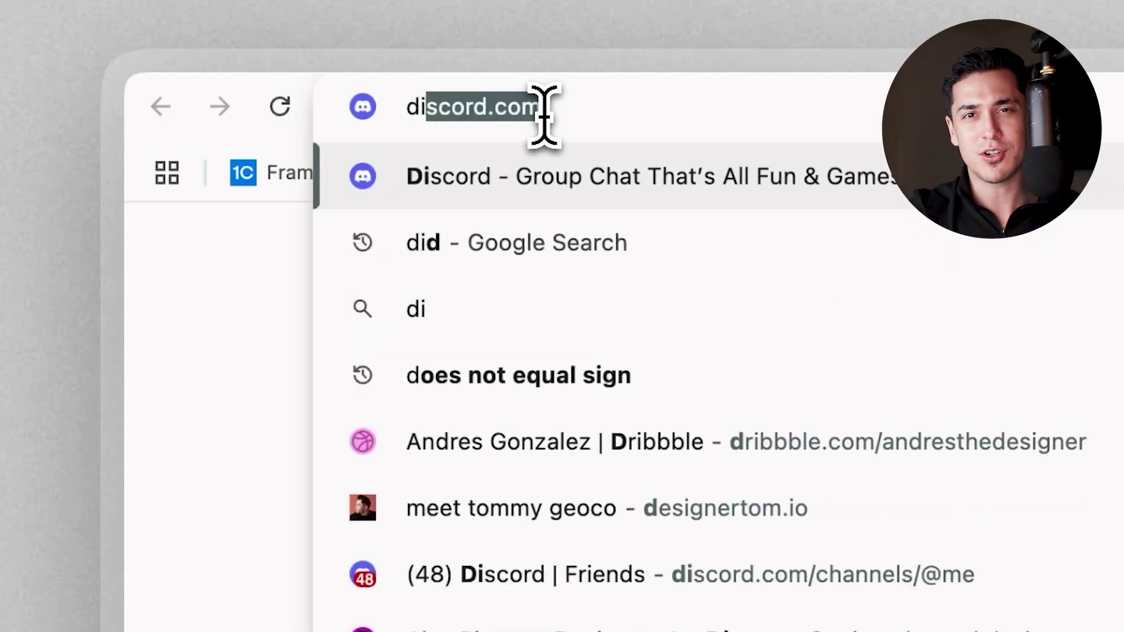
Switch to discord.com and open the newbies-115 channel of the Midjourney server.
type("rd")
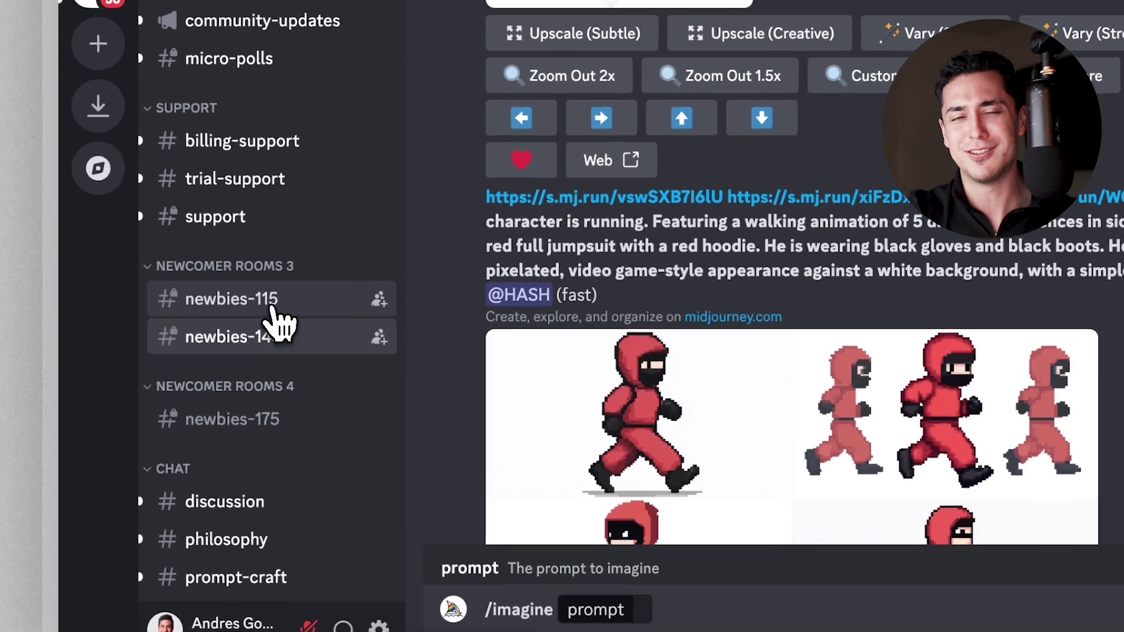
left_click(231, 360)
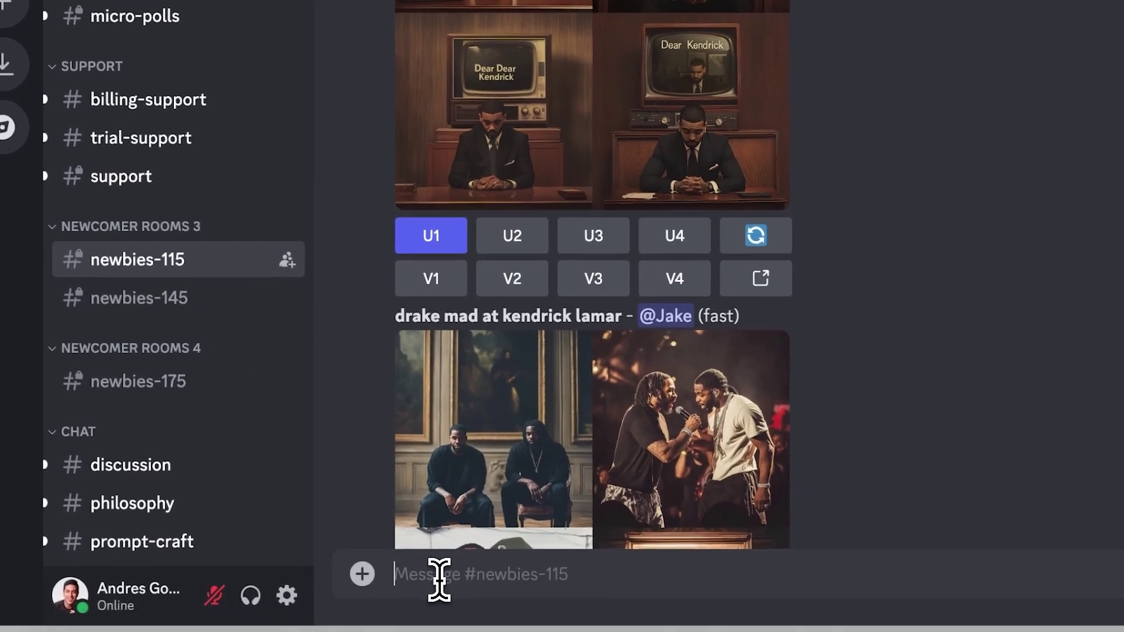
Submit an /imagine prompt for a photorealistic Motown album cover with a Christian Bale version of Batman holding a sign.
left_click(526, 612)
type("/imag")
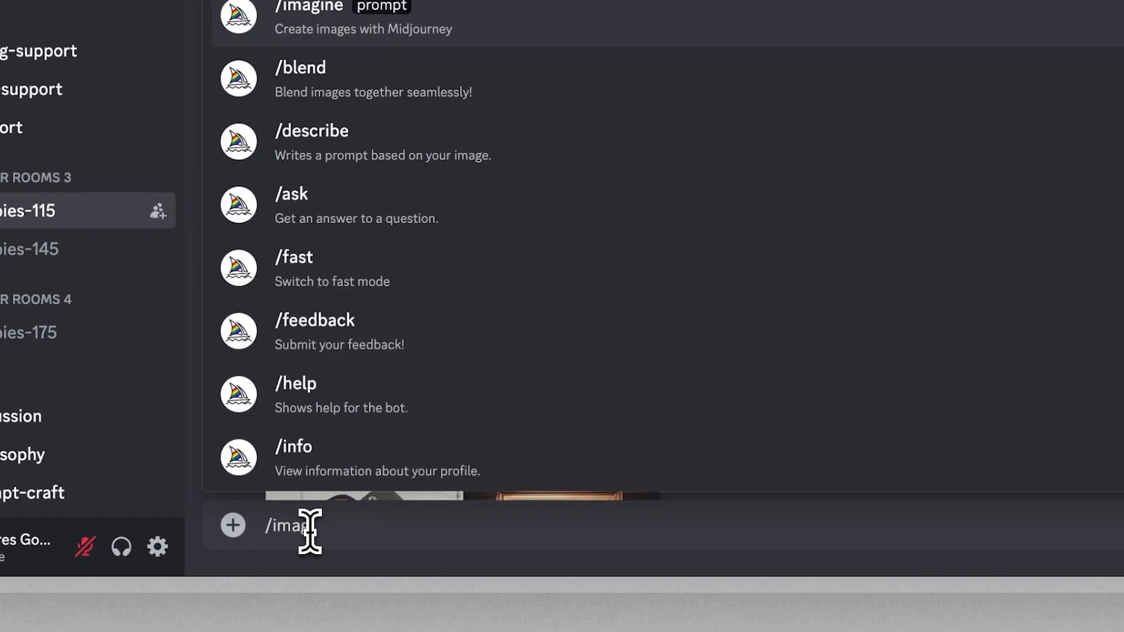
type("ine")
key("Tab")
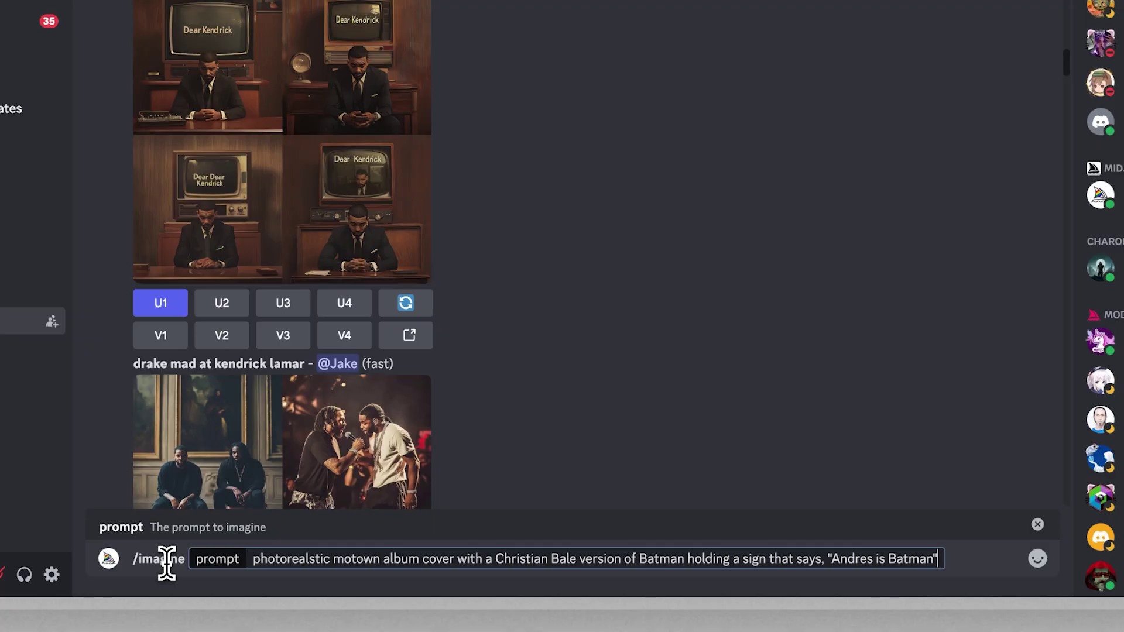
key("Return")
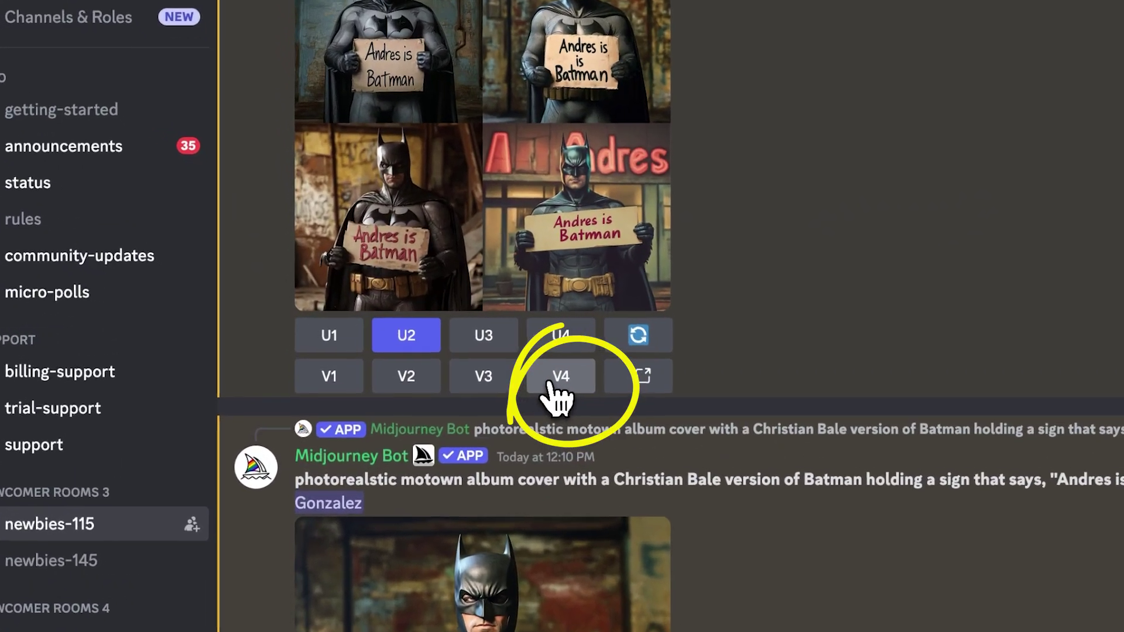
Generate variations of the fourth Batman image, upscale the first variation with a 1.5x zoom out, and open the resulting images.
left_click(553, 384)
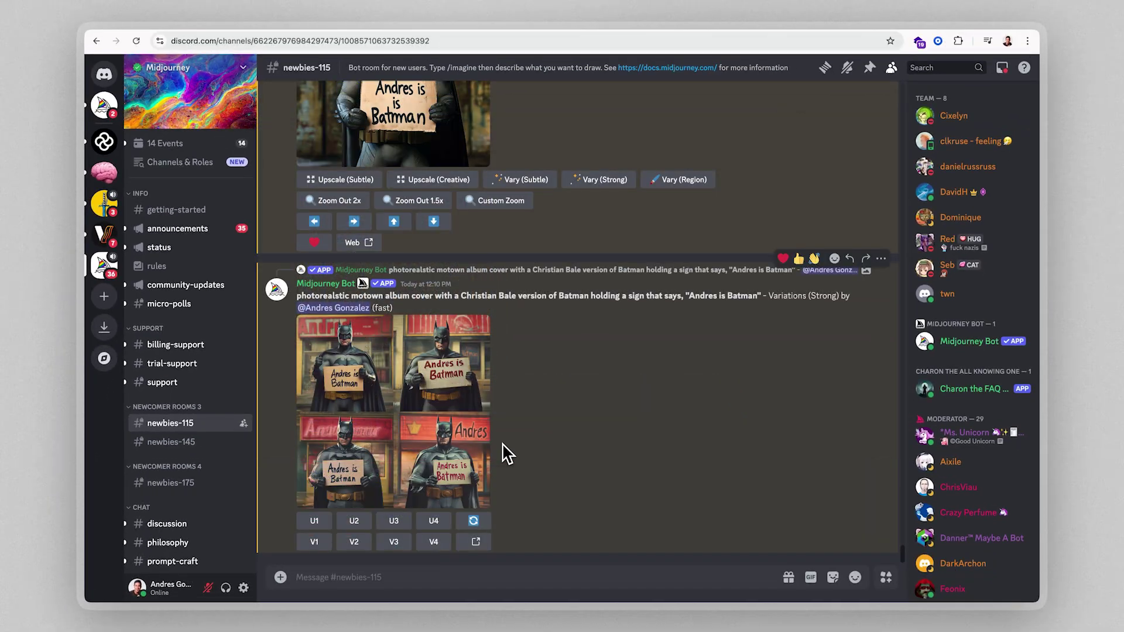
left_click(325, 525)
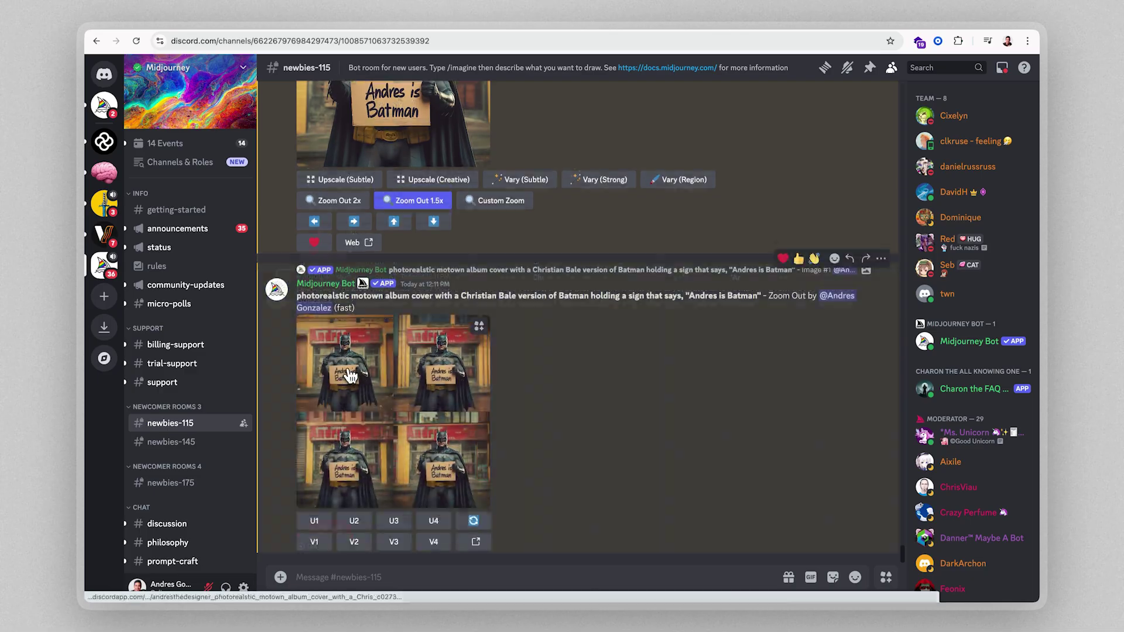
left_click(351, 379)
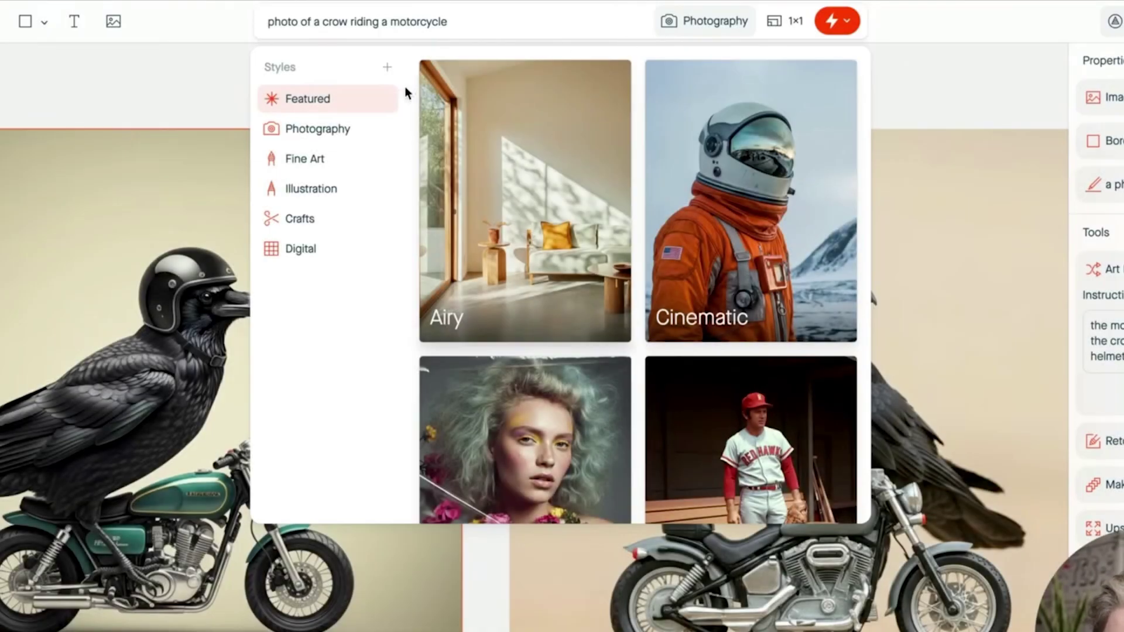
Look through the featured image styles for the prompt "photo of a crow riding a motorcycle".
scroll(567, 280, "down", 5)
scroll(574, 253, "down", 3)
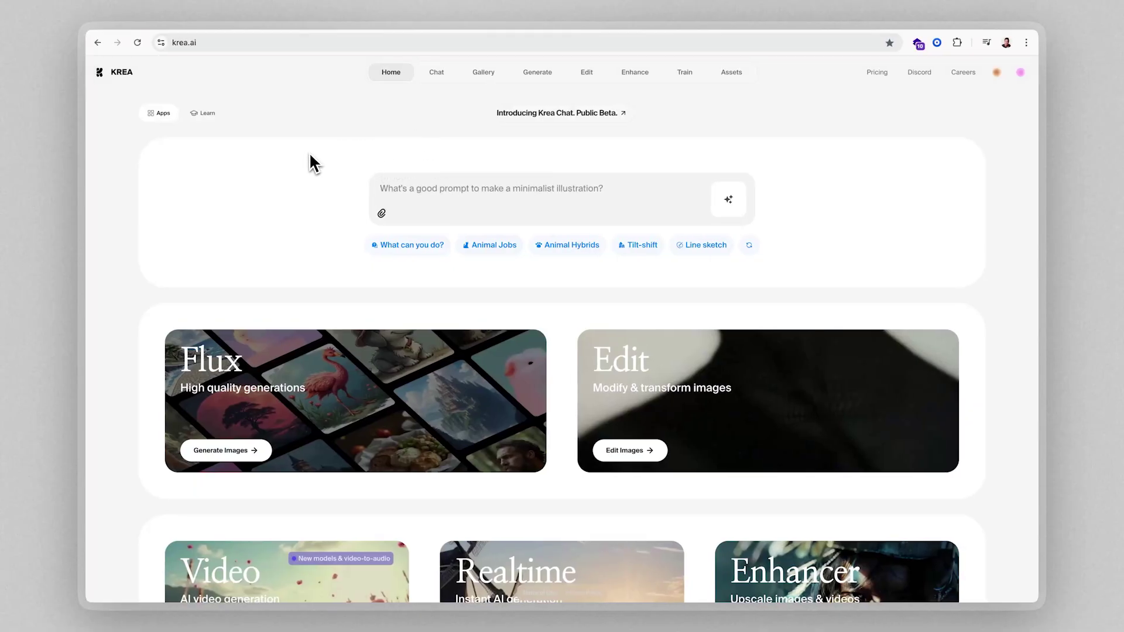
In Krea's Edit tool, generate a "birthday party hat" in the region above the crow's head.
scroll(261, 176, "down", 4)
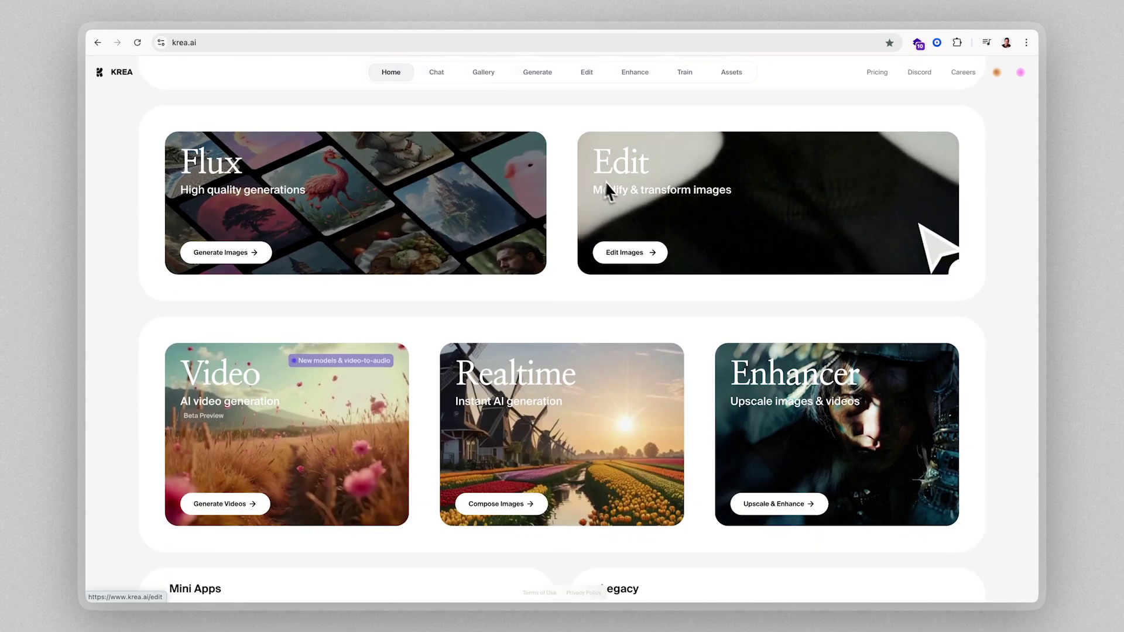
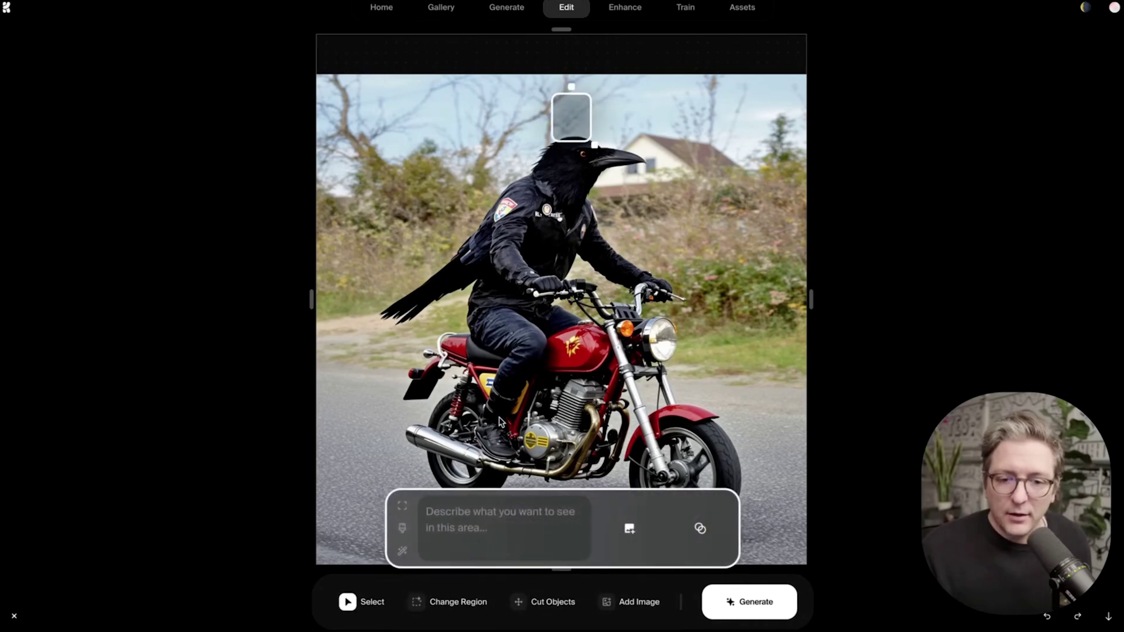
type("birthday party hat")
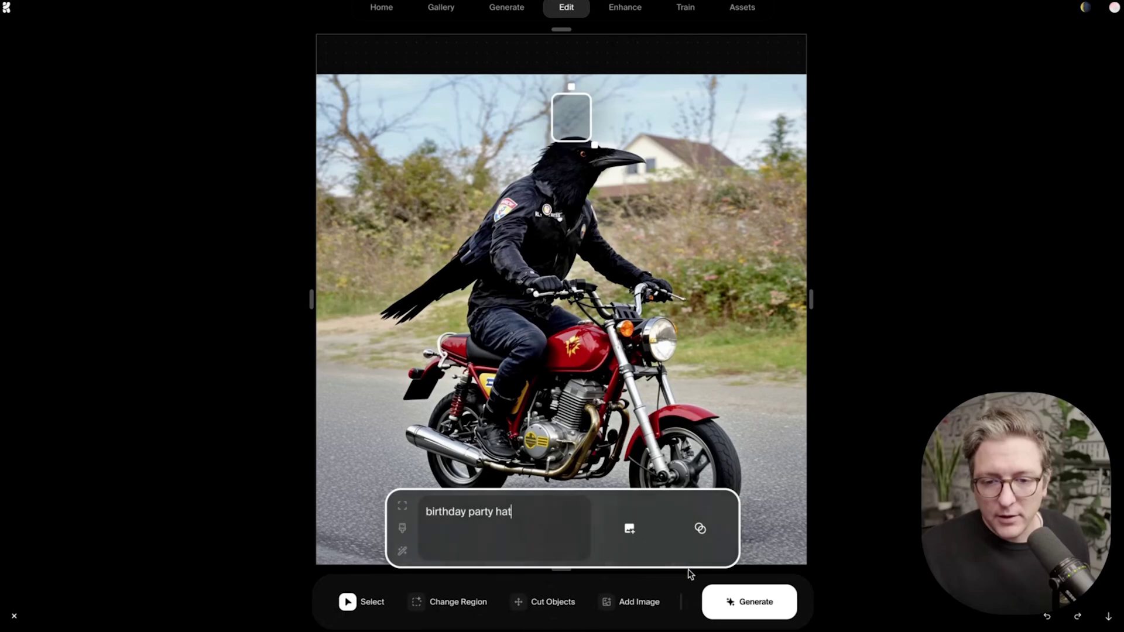
left_click(734, 600)
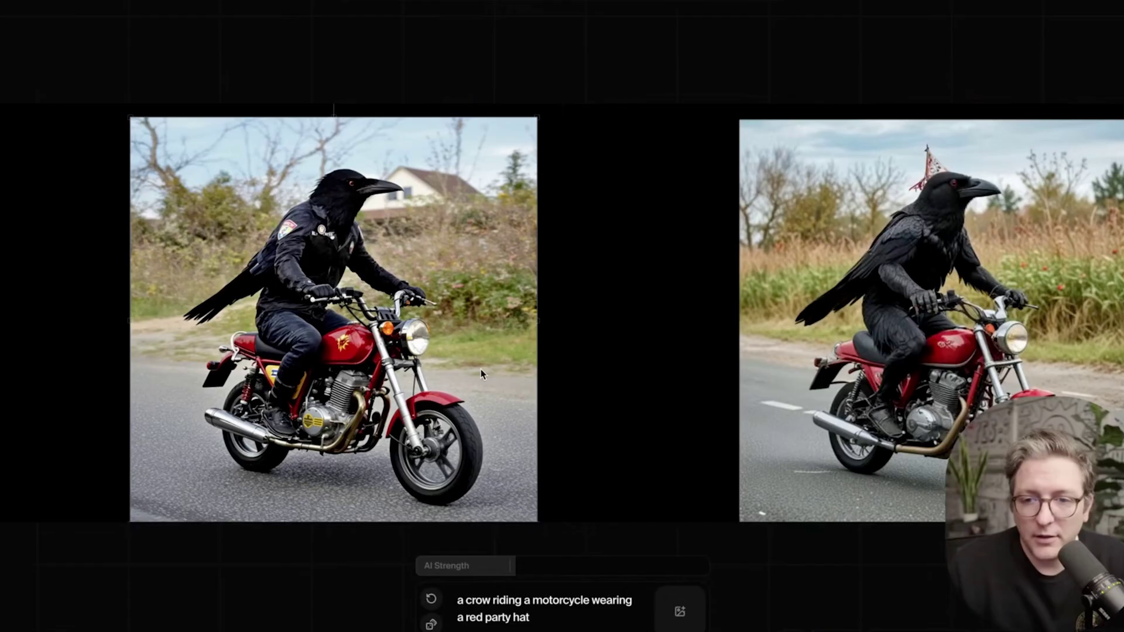
Reposition the crow motorcycle photo on the realtime canvas to regenerate the image from the red party hat prompt.
left_click_drag(480, 369, 362, 355)
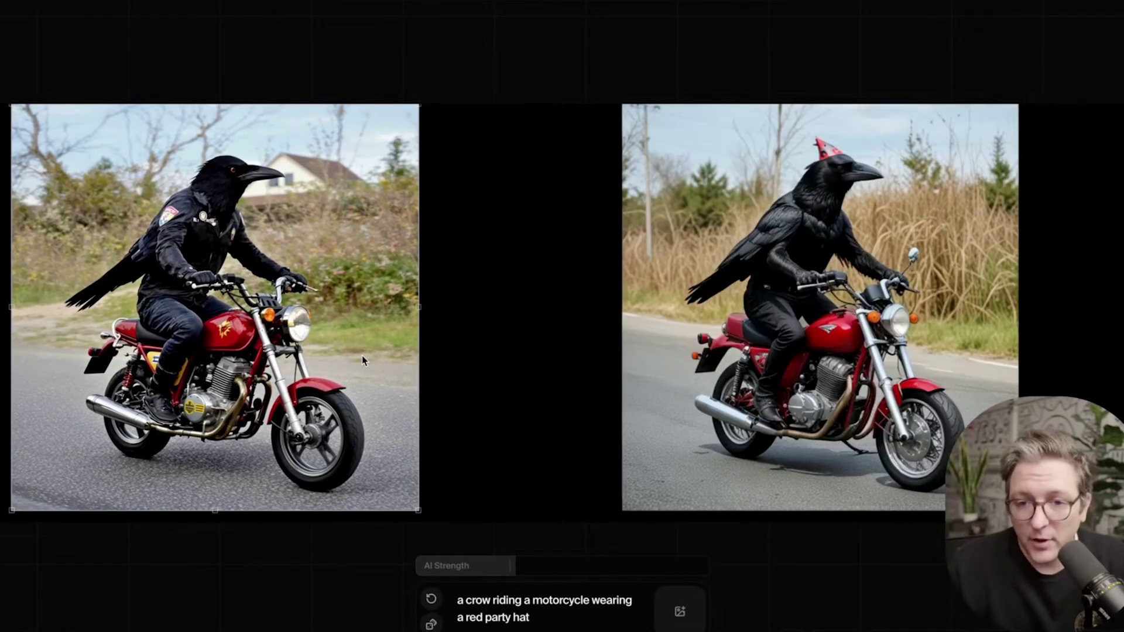
left_click_drag(361, 356, 410, 367)
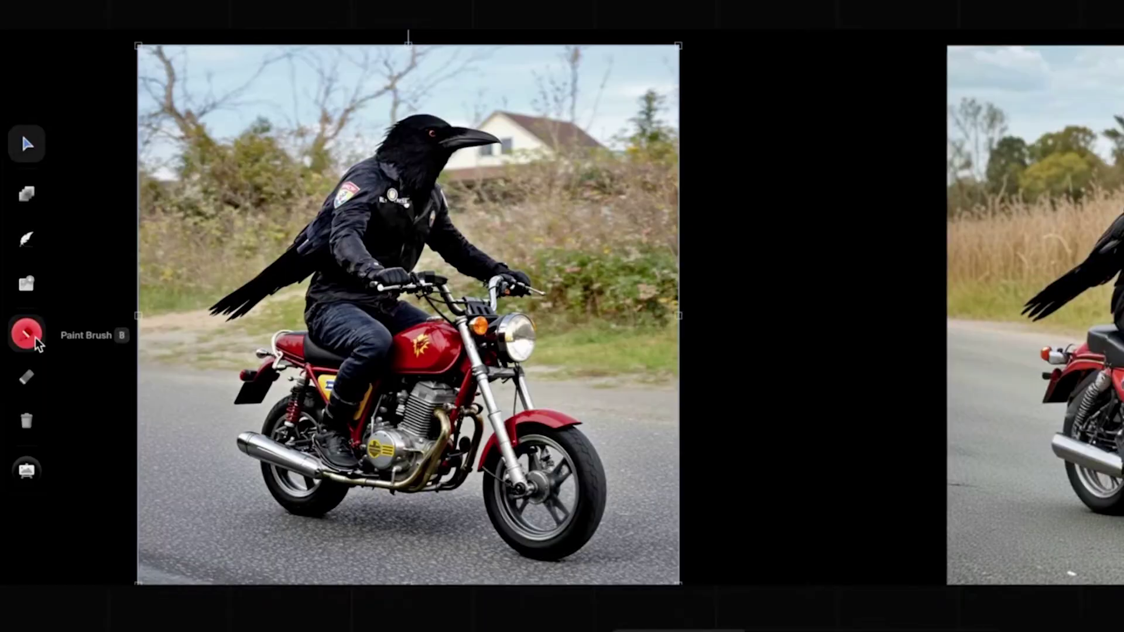
Paint a pointed blue hat on the crow's head with the Paint Brush.
left_click(35, 339)
left_click(178, 279)
left_click(216, 140)
left_click_drag(401, 118, 415, 85)
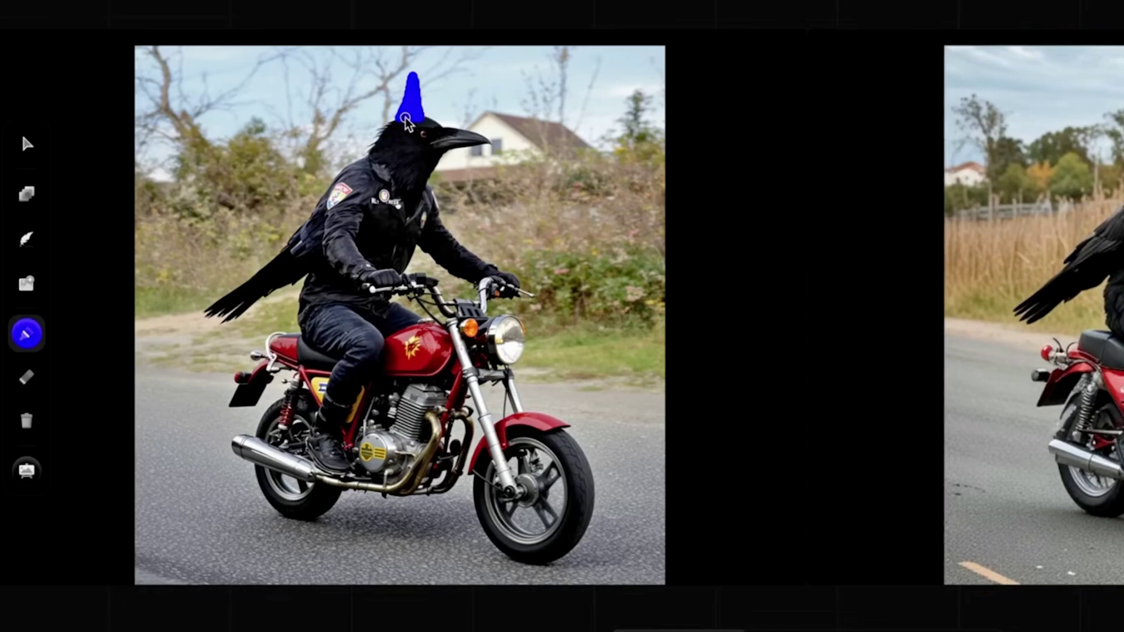
Marquee-select the blue hat area on the crow motorcycle canvas with the selection tool.
key("v")
left_click_drag(675, 94, 323, 158)
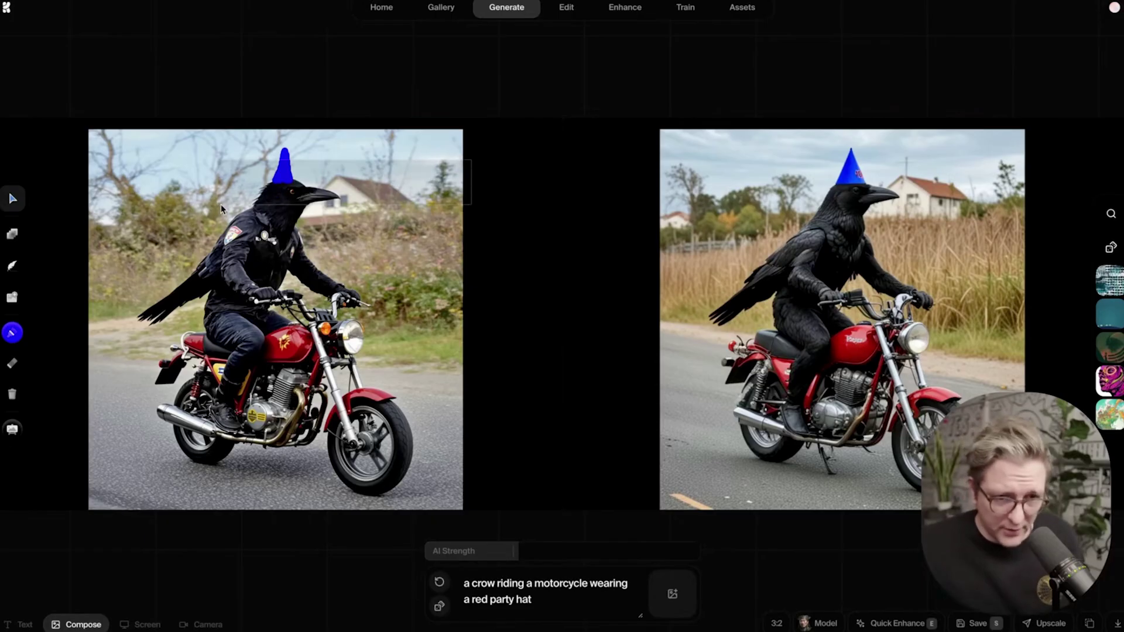
left_click_drag(222, 208, 259, 221)
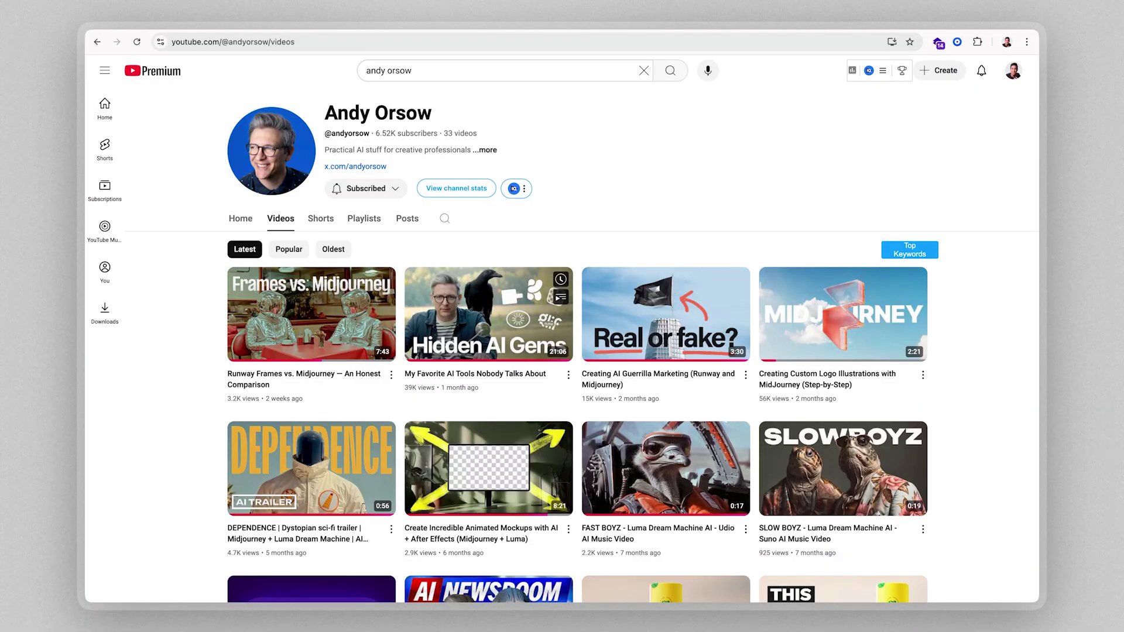
Look through the latest videos on the creator's YouTube channel.
scroll(383, 321, "down", 3)
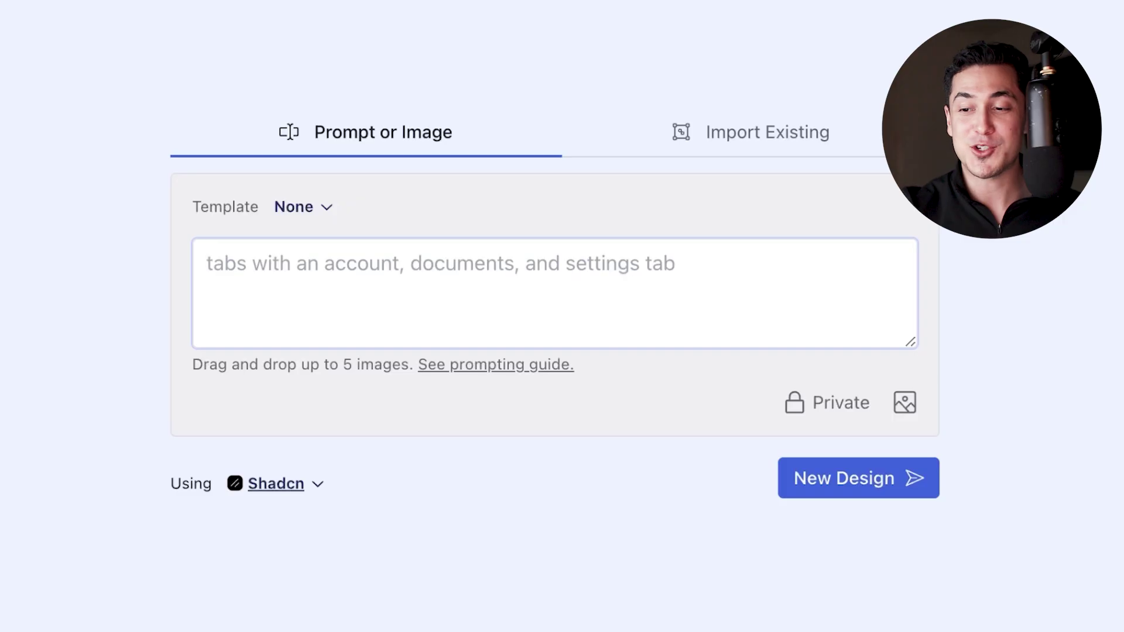
In Magic Patterns, write a design prompt starting "Create a SAAS dashboard that is designed for Batman".
type("Create a SAAS dashboard that is de")
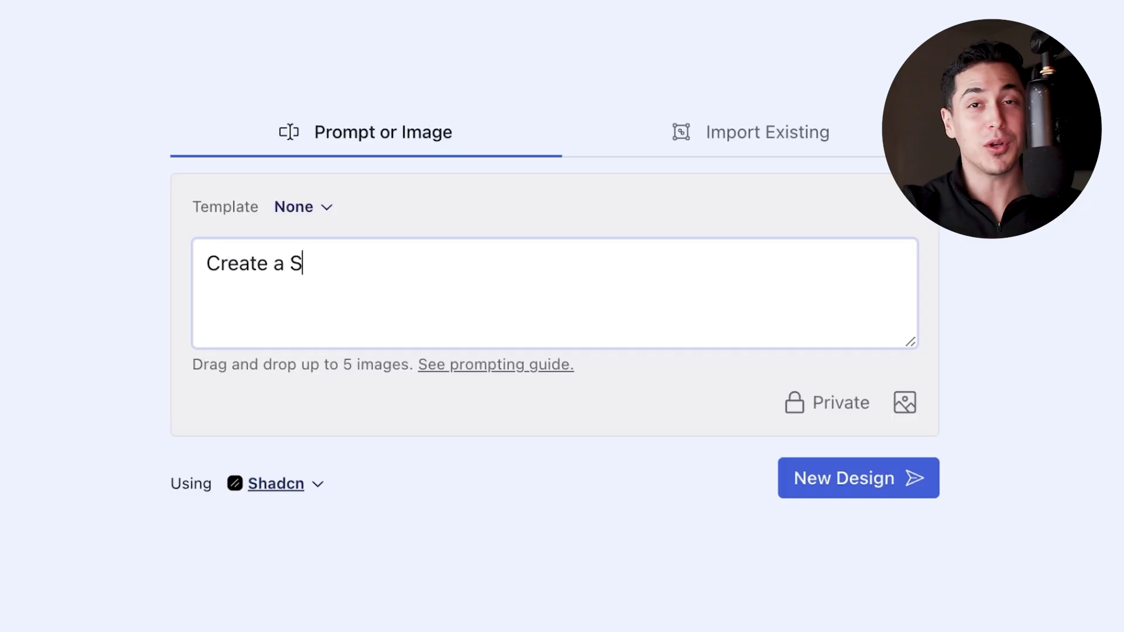
type("signed for Batman")
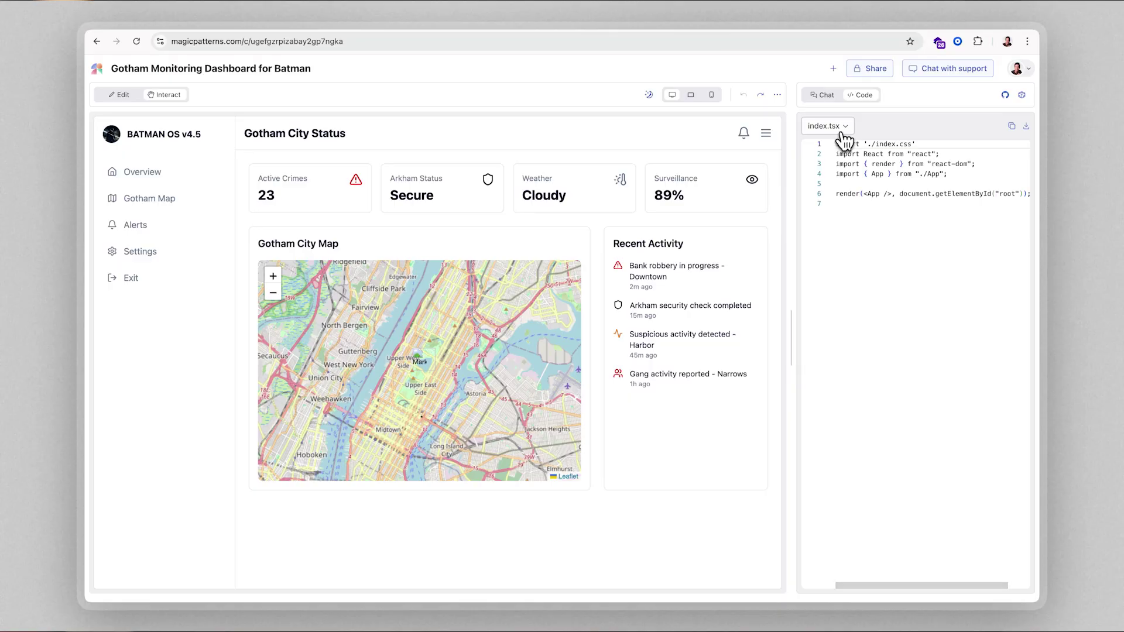
Examine the generated dashboard's code files, including index.css and pages/Dashboard.tsx.
left_click(843, 128)
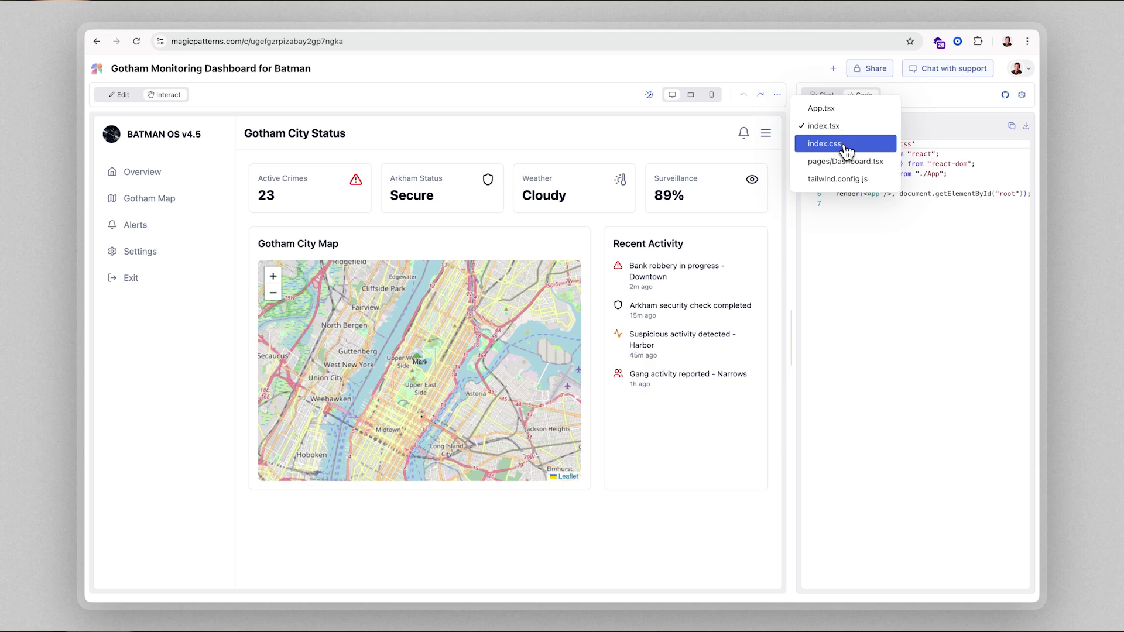
left_click(846, 145)
scroll(924, 217, "down", 8)
scroll(924, 215, "down", 5)
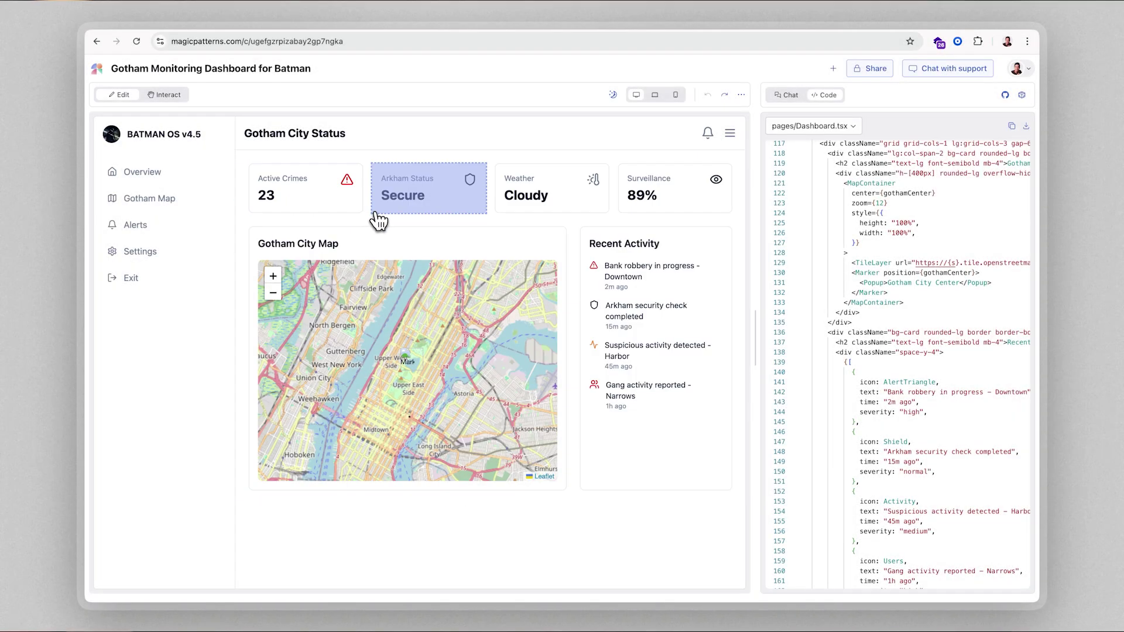
Target the Recent Activity card for editing and send the request "Can you expand on this element?".
left_click(589, 232)
left_click(613, 275)
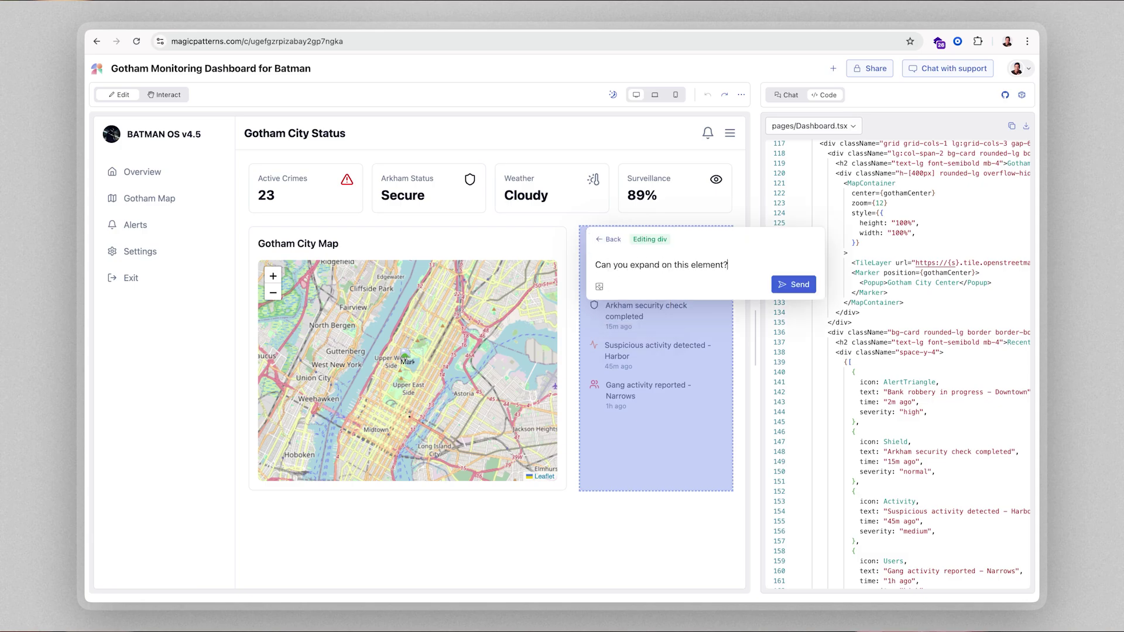
key("Return")
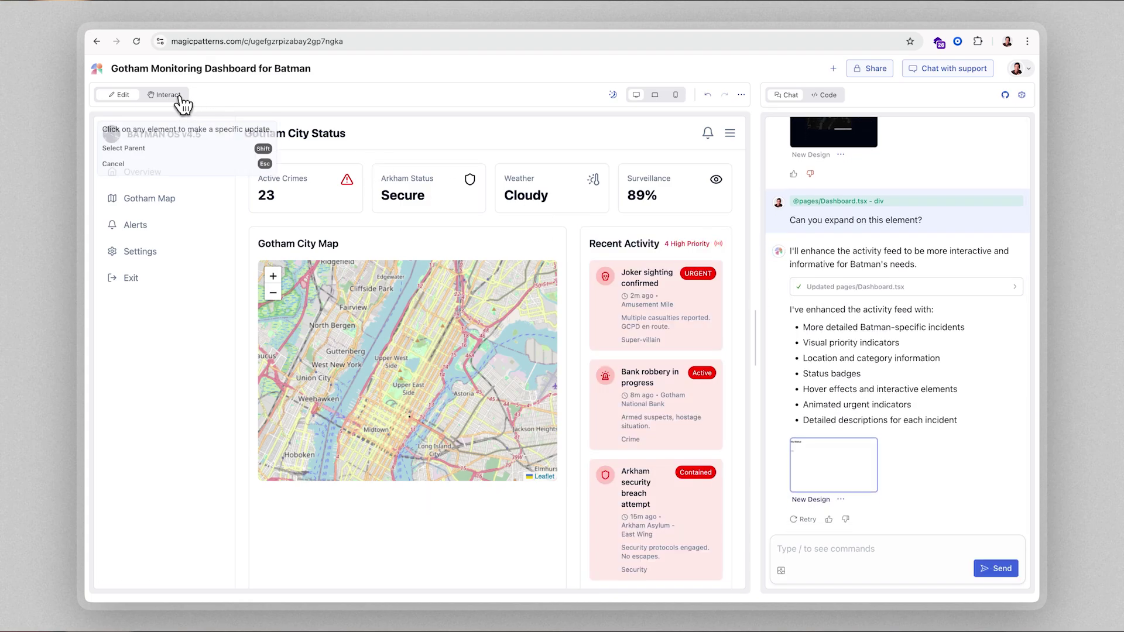
Review the expanded Recent Activity feed and read the code changes in the updated pages/Dashboard.tsx.
scroll(640, 276, "down", 5)
scroll(640, 269, "up", 5)
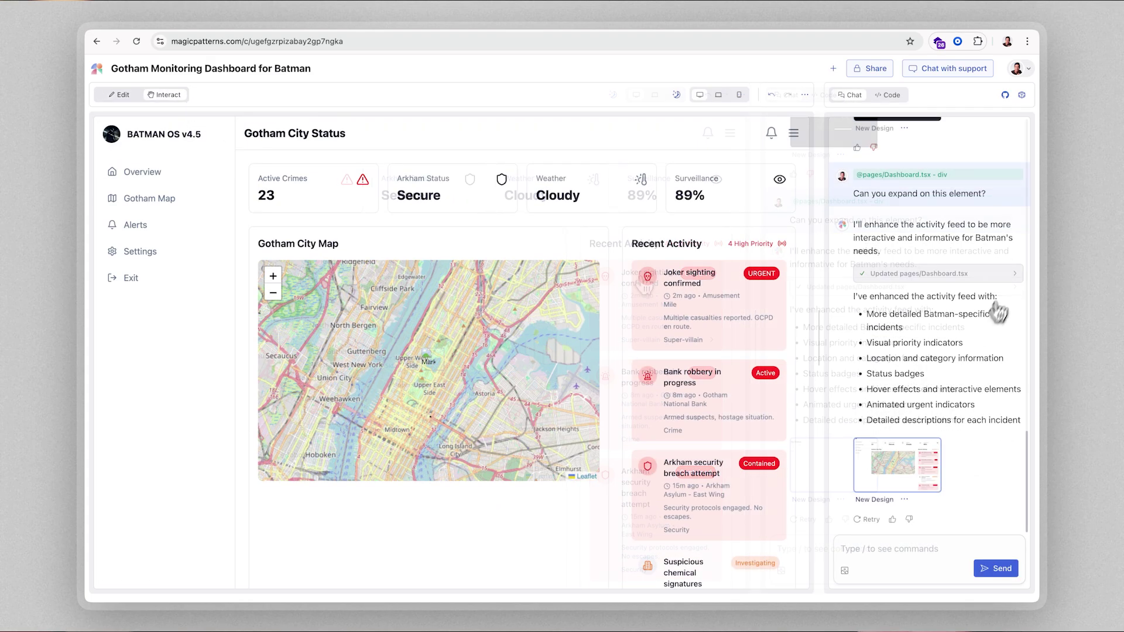
left_click(936, 273)
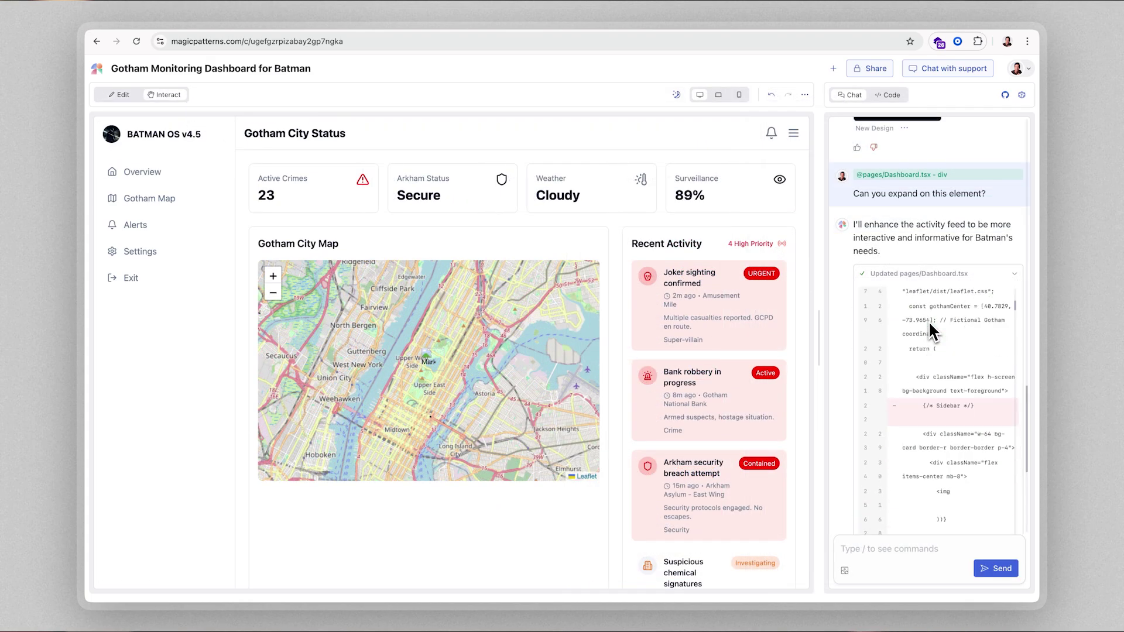
scroll(929, 321, "down", 5)
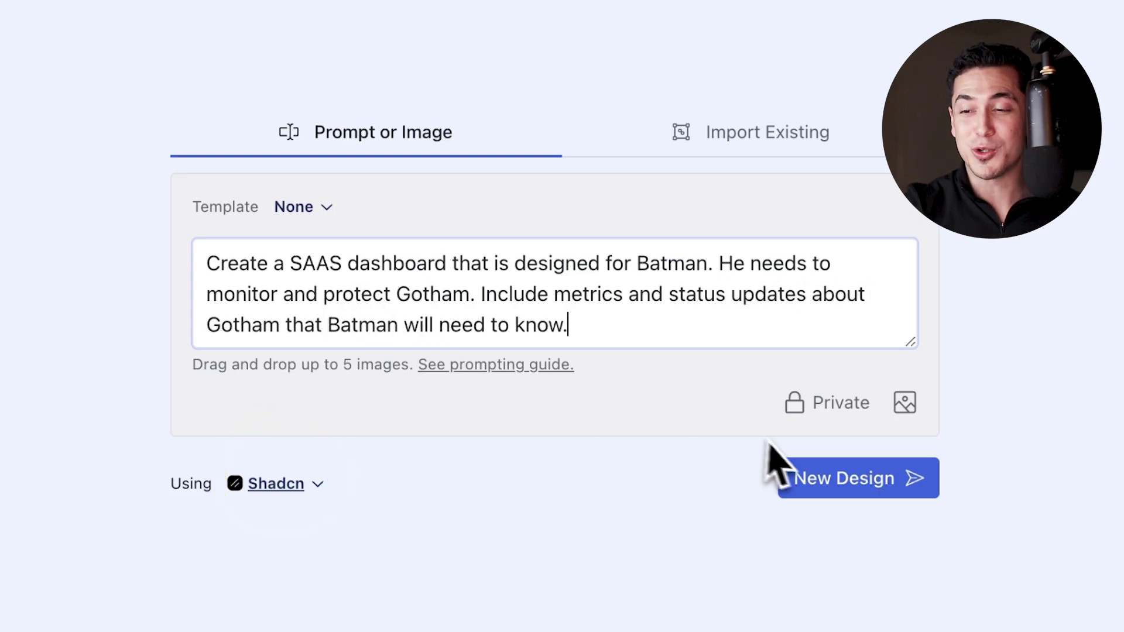
key("ctrl+a")
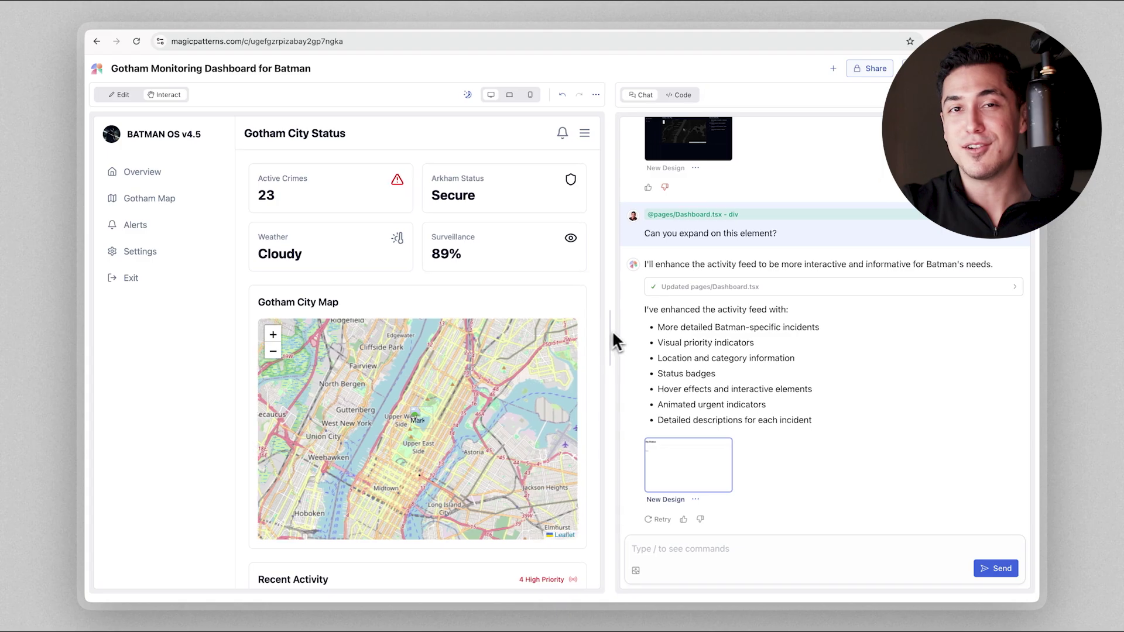
Resize the split between preview and chat, and export the Gotham dashboard to Figma.
left_click_drag(612, 340, 434, 351)
left_click(804, 94)
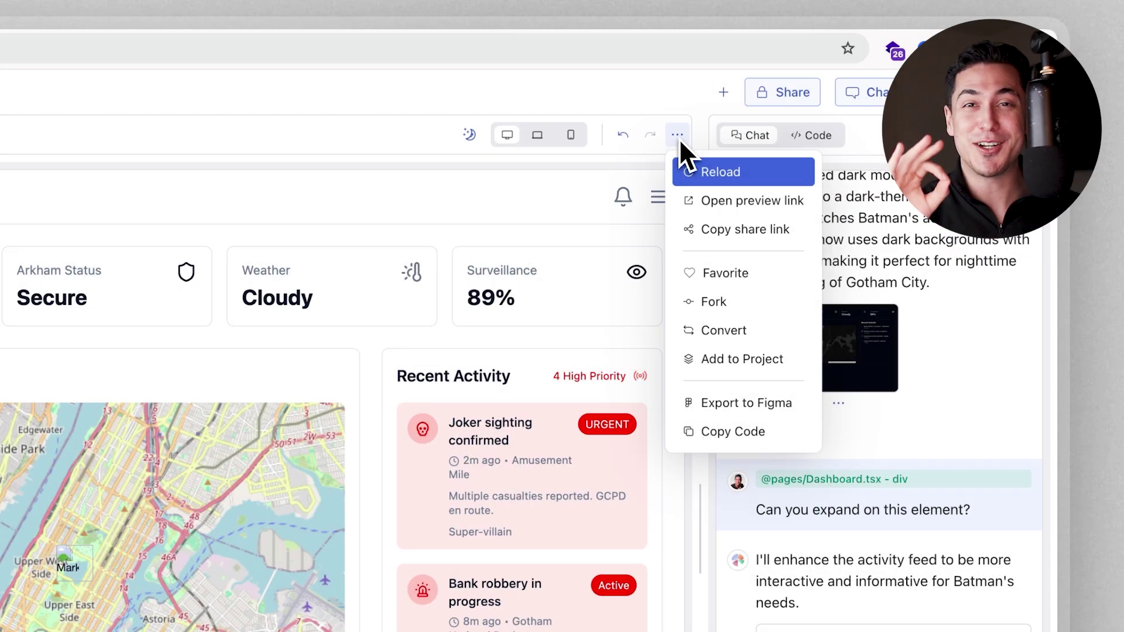
left_click(760, 403)
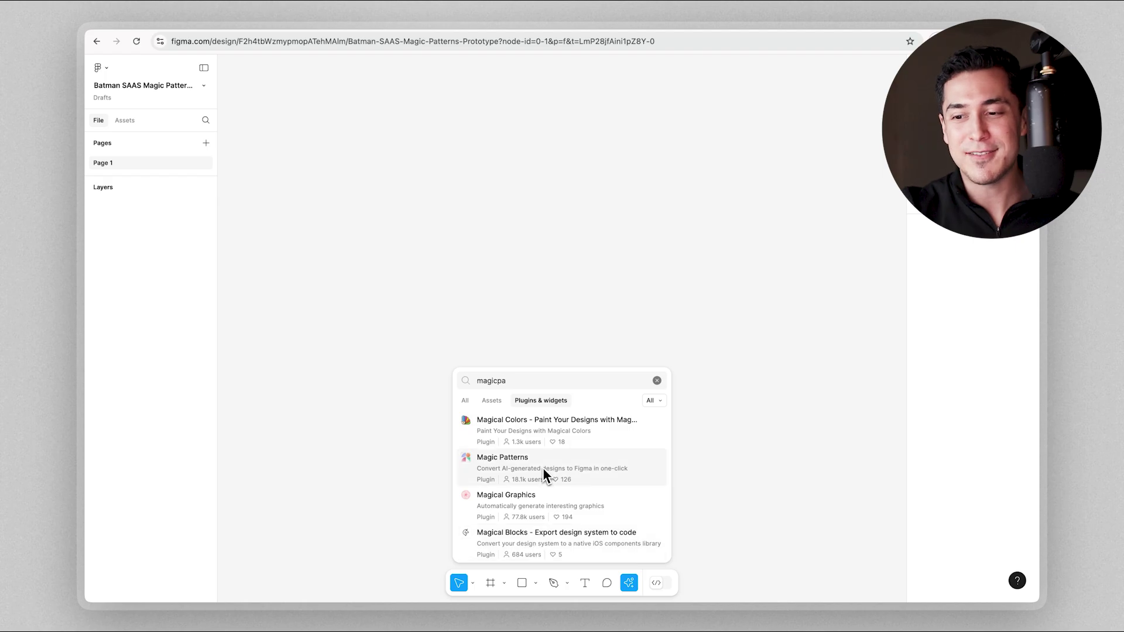
In the Batman SAAS Figma file, find and run the Magic Patterns plugin.
left_click(543, 468)
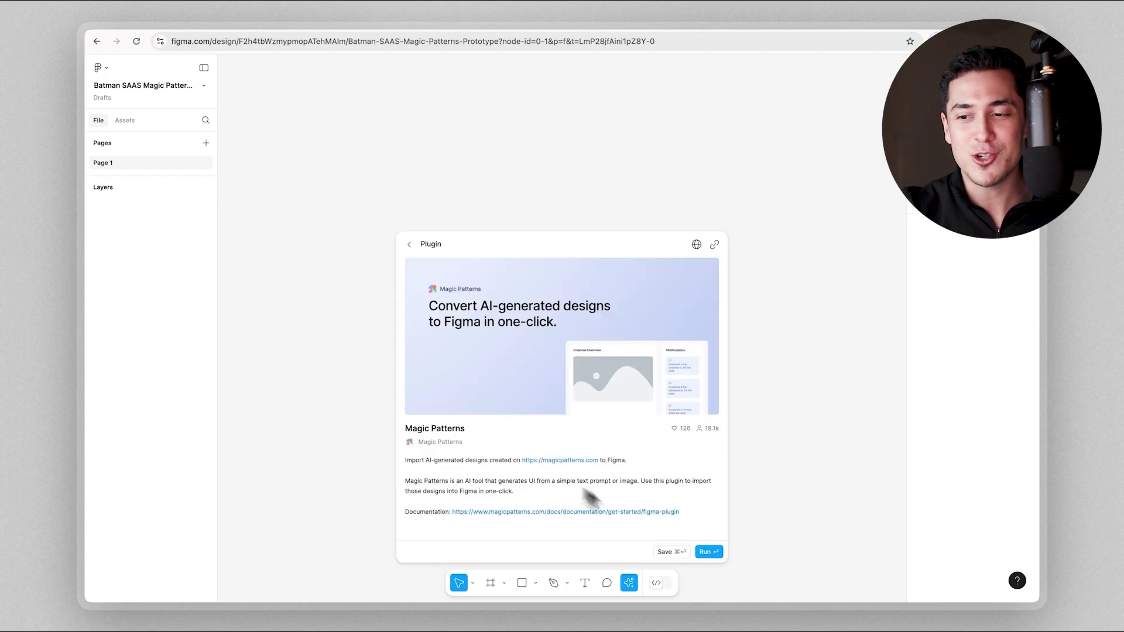
left_click(707, 551)
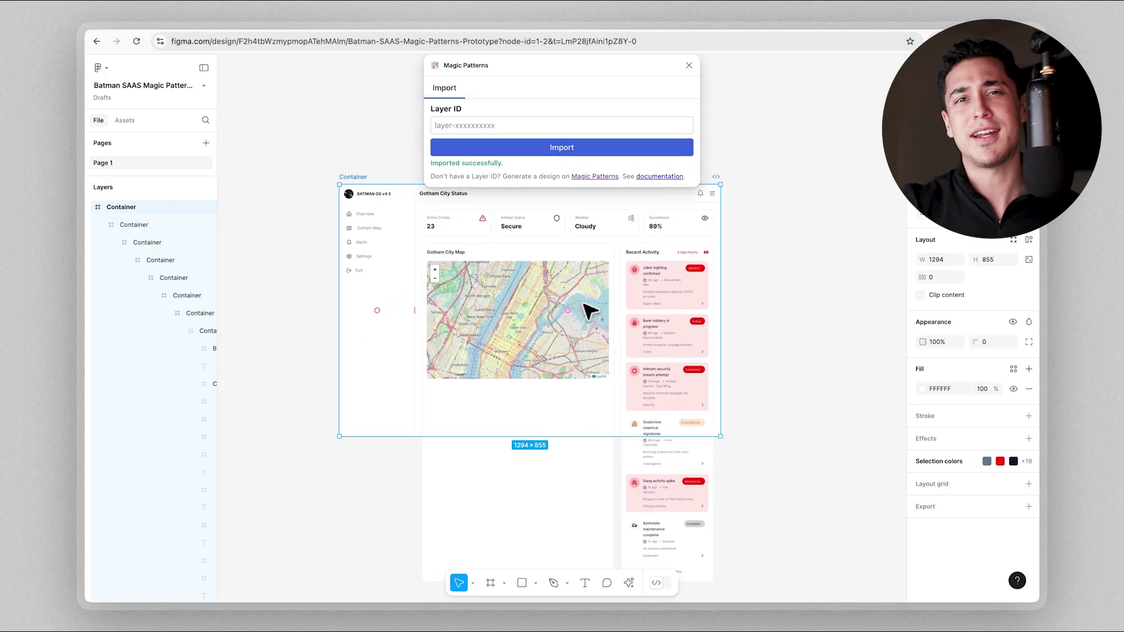
Inspect the imported dashboard's layers, including the "Joker sighting" title and the URGENT badge in Recent Activity.
left_click(587, 321)
scroll(603, 313, "up", 5)
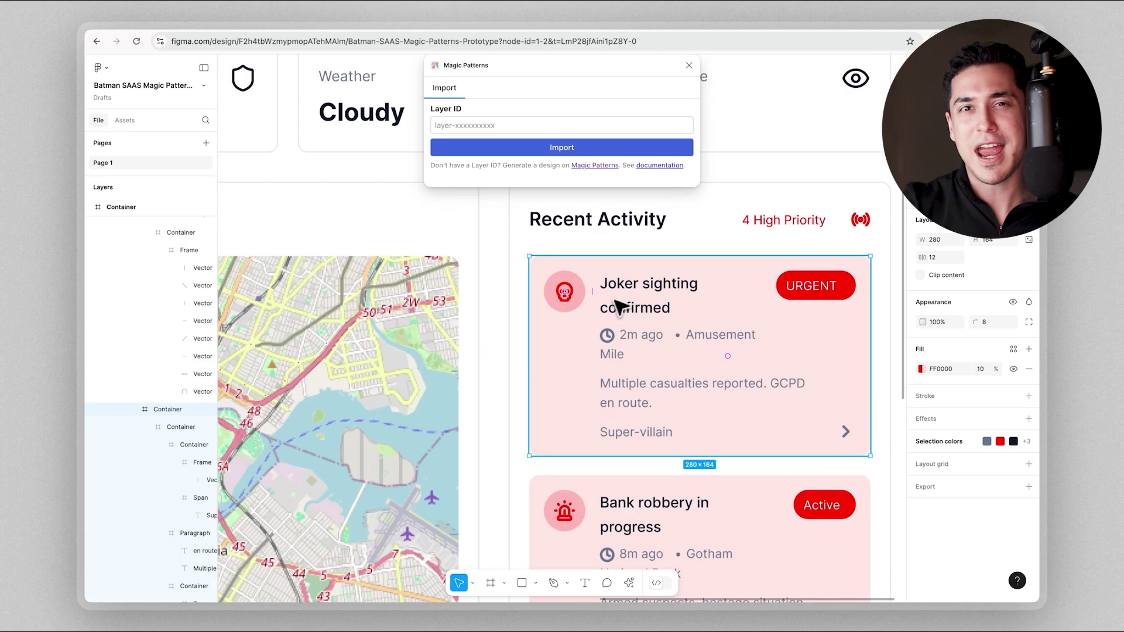
double_click(655, 291)
scroll(662, 302, "right", 5)
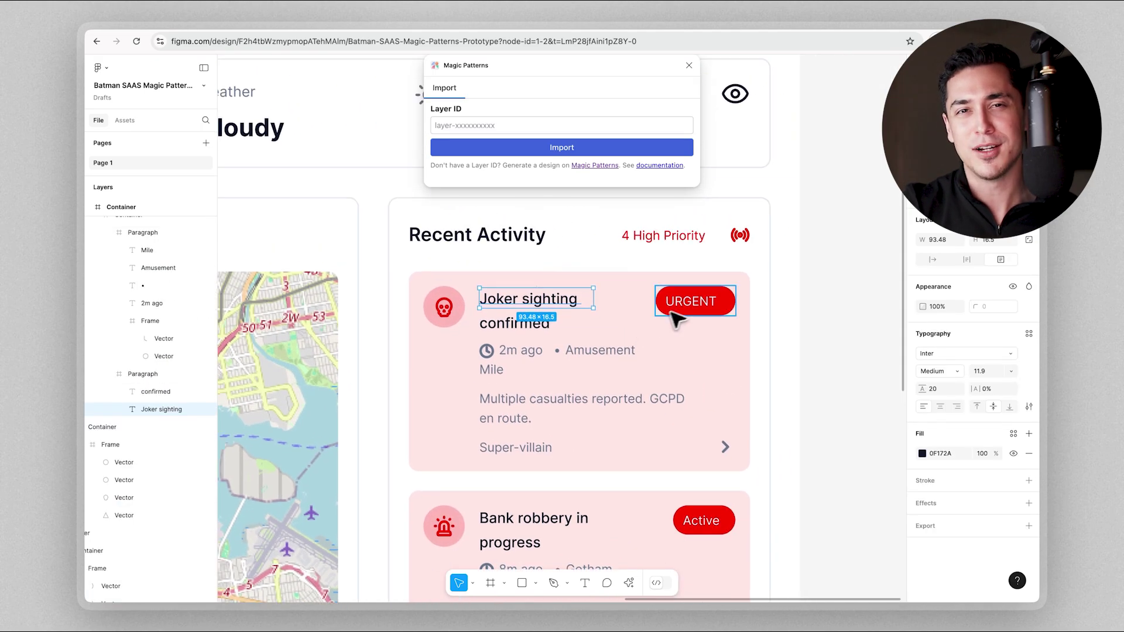
left_click(690, 309)
left_click(690, 351)
scroll(693, 354, "down", 5)
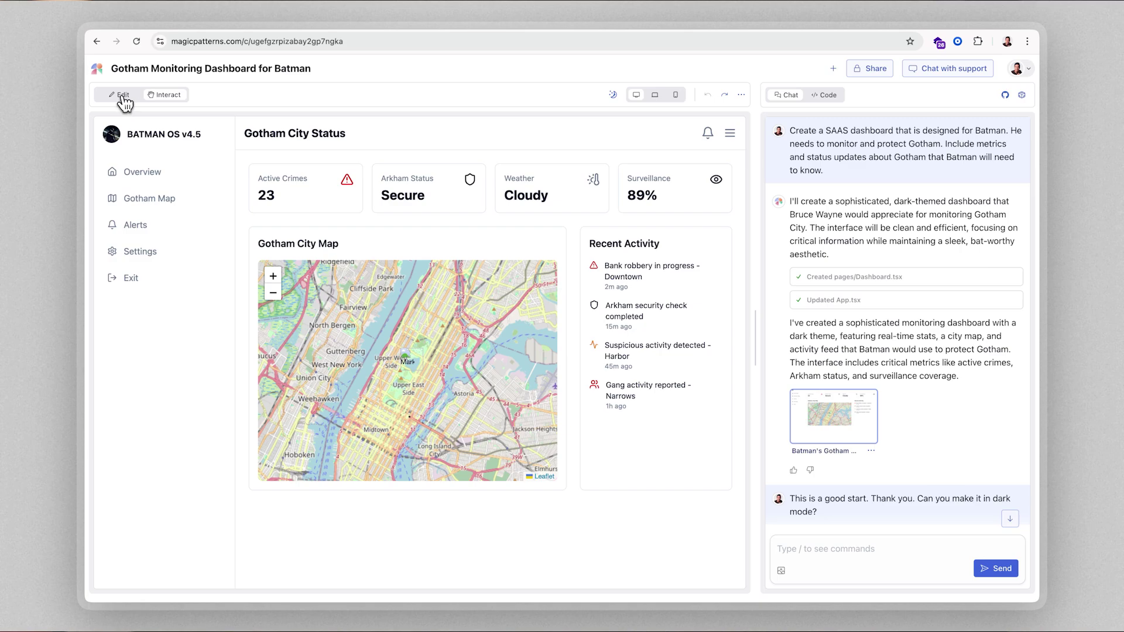
Return to Magic Patterns and switch the Gotham dashboard to element editing mode.
left_click(121, 97)
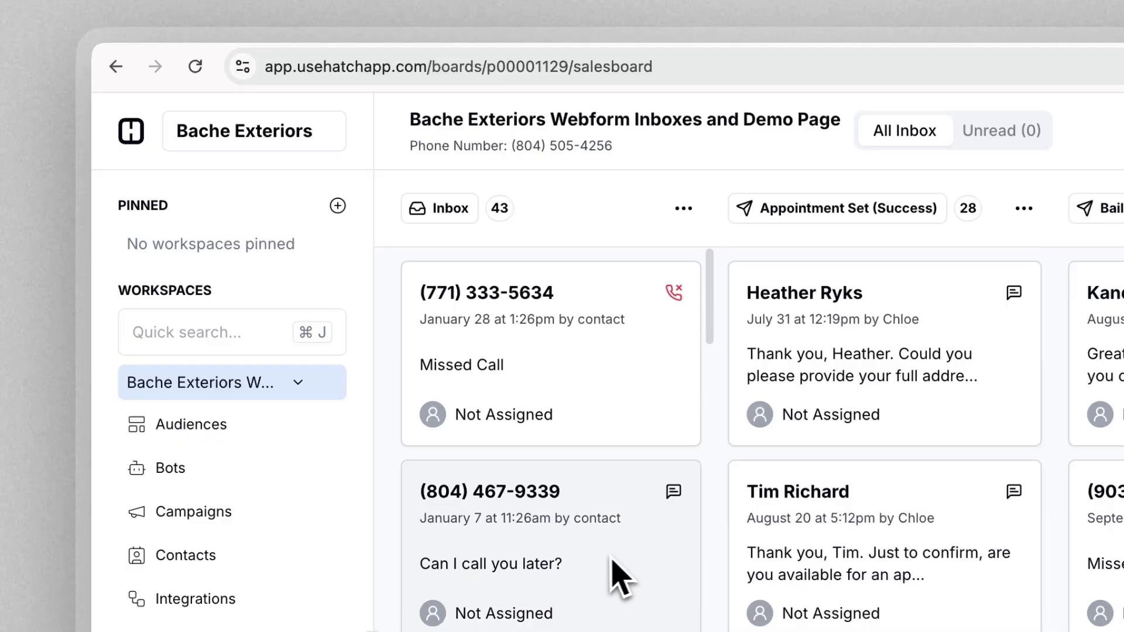
Look over the inbox and appointment columns of the Bache Exteriors sales board in Hatch.
left_click_drag(798, 572, 1111, 528)
left_click(474, 209)
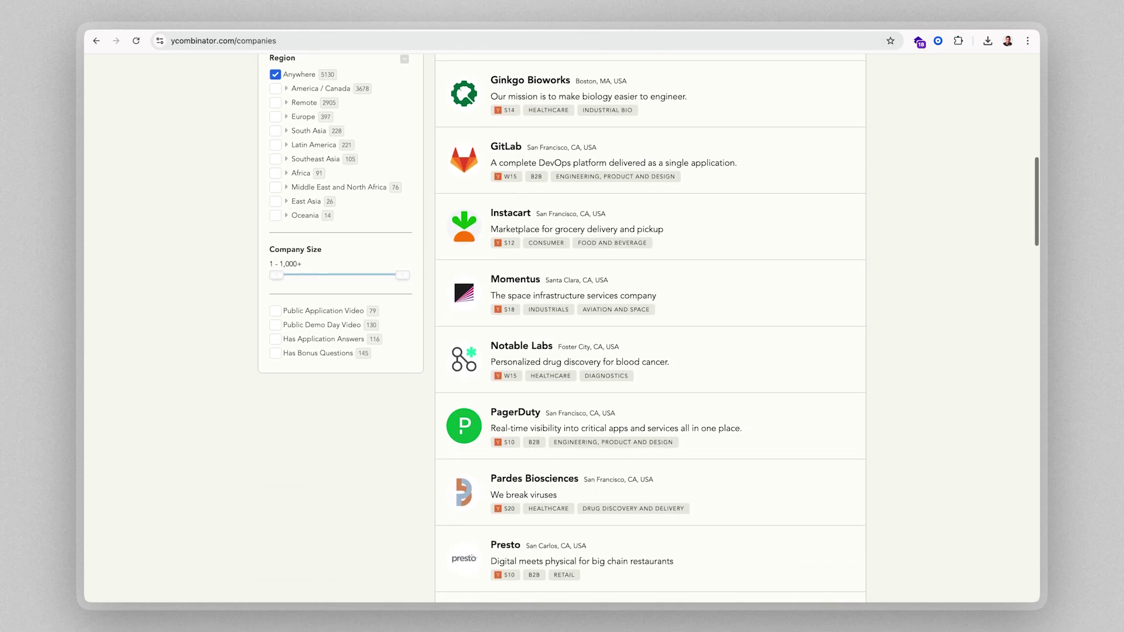
Browse the company listings in the Y Combinator directory.
scroll(562, 328, "down", 5)
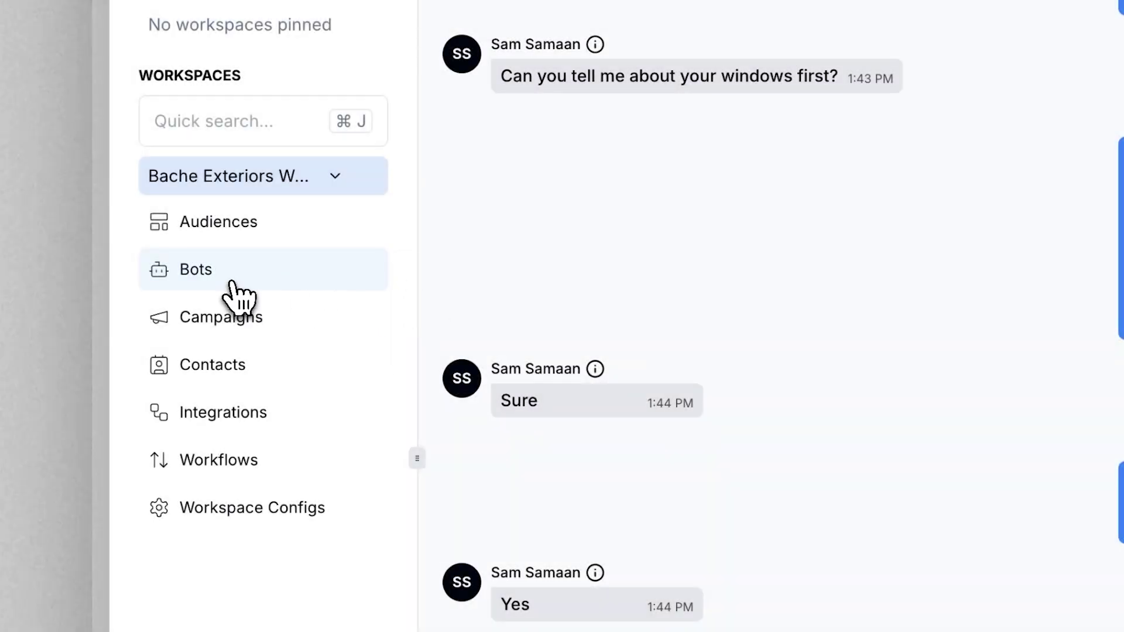
Open the bot creation and configuration page for the Bache Exteriors workspace in Hatch.
left_click(232, 283)
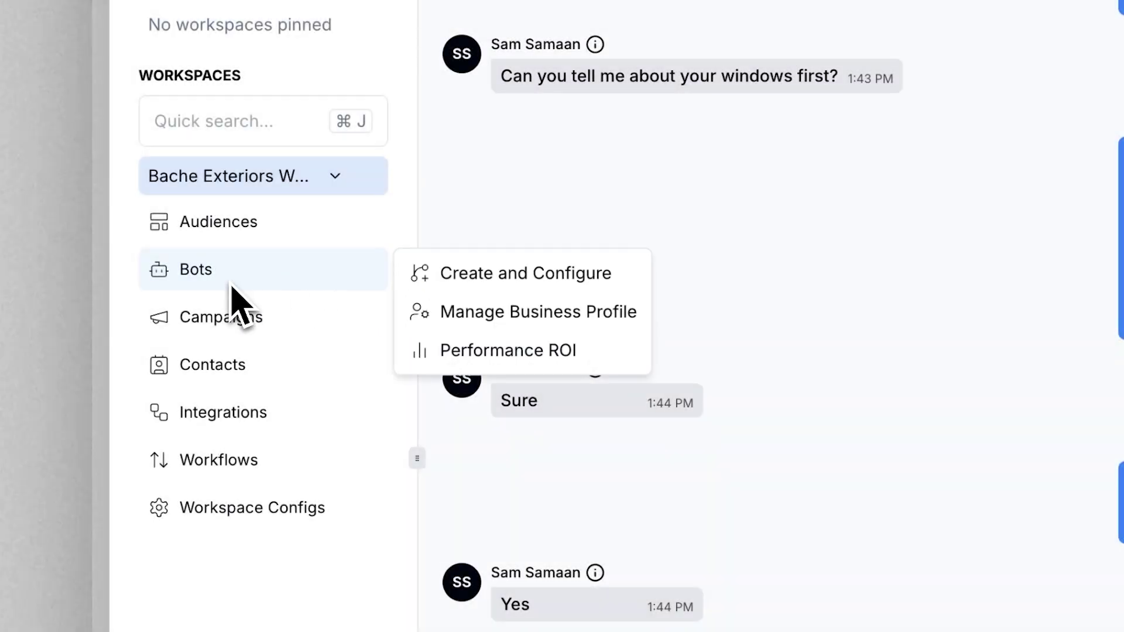
left_click(465, 279)
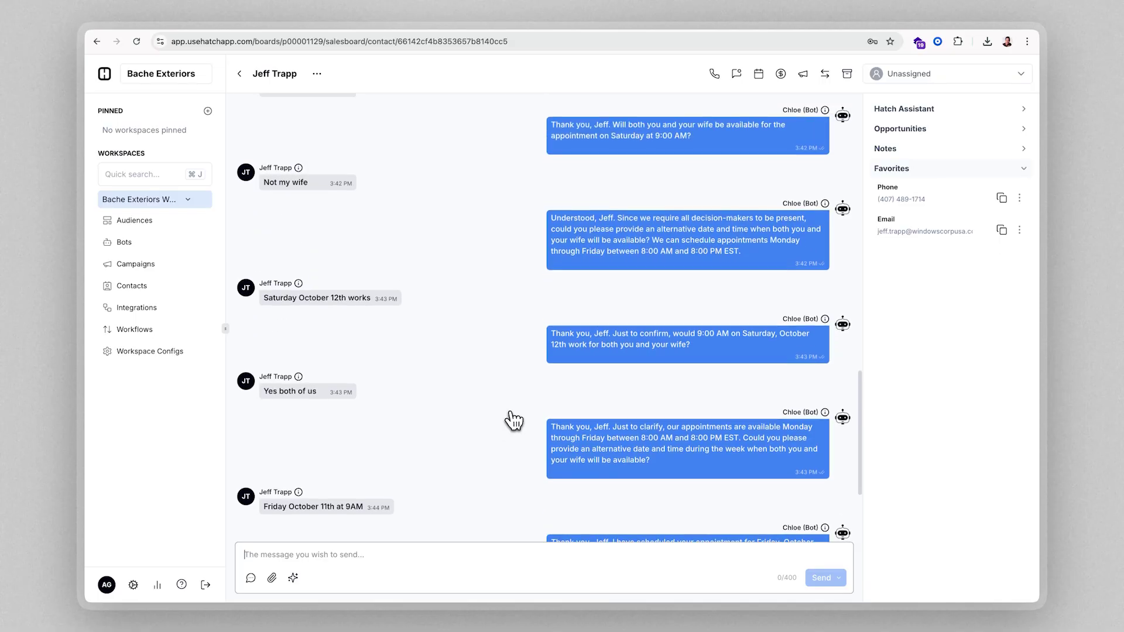
Read back through the bot's appointment conversation with a customer, check a message's interpretation details, and return to the board.
scroll(513, 419, "up", 3)
scroll(514, 419, "up", 5)
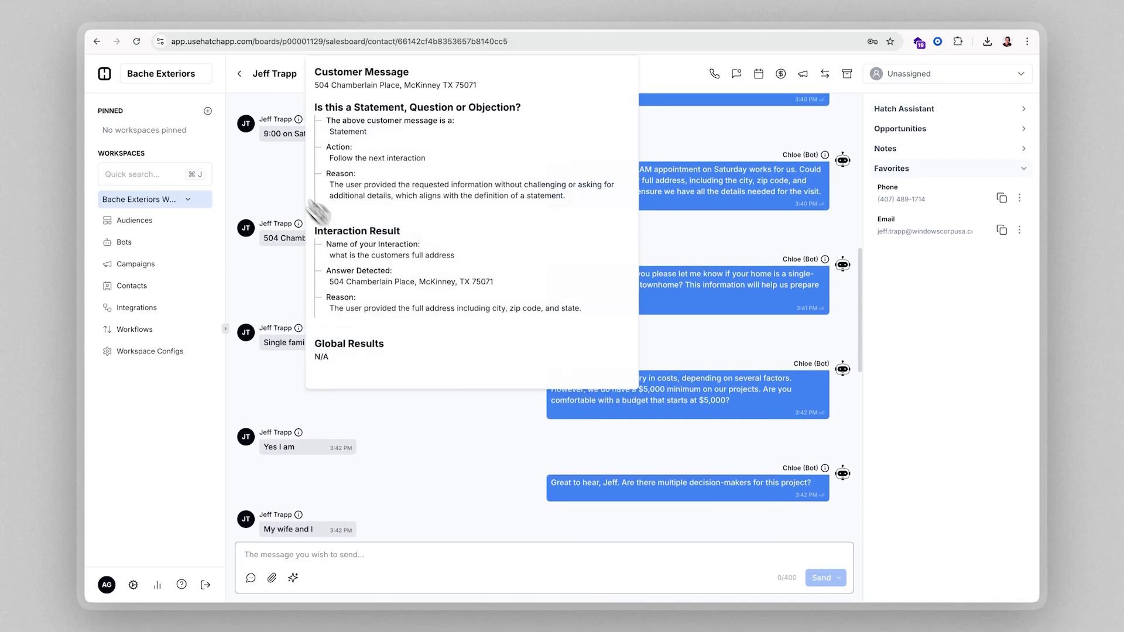
left_click(239, 77)
scroll(468, 363, "down", 3)
left_click_drag(468, 384, 595, 219)
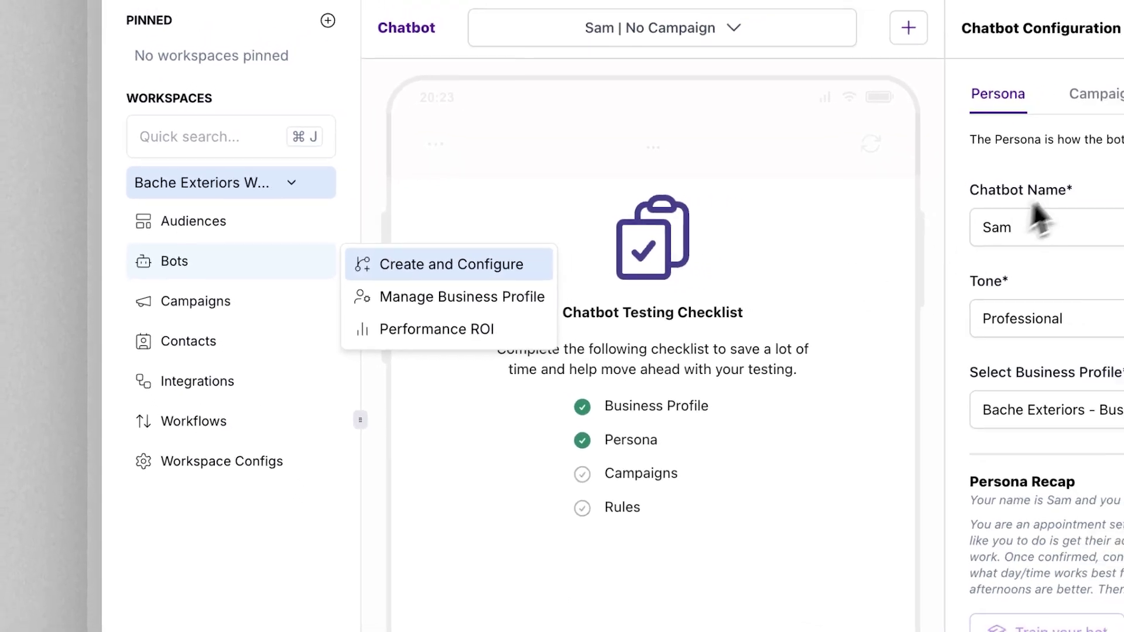
Go through the Campaigns, Interactions and Rules sections of the Hatch chatbot configuration.
left_click(1095, 94)
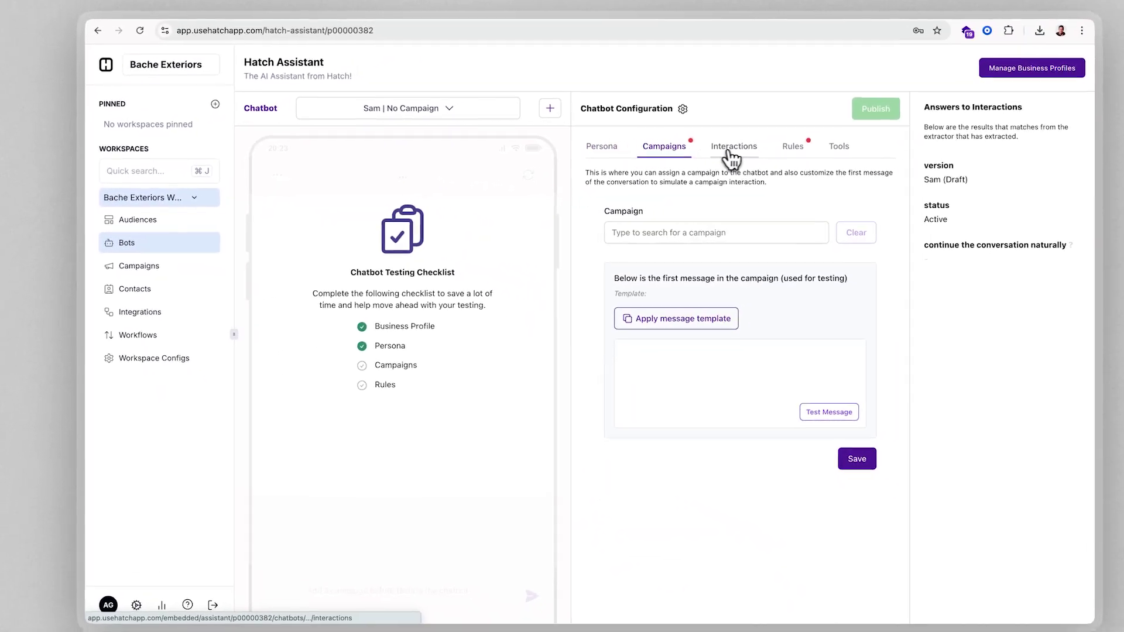
left_click(731, 149)
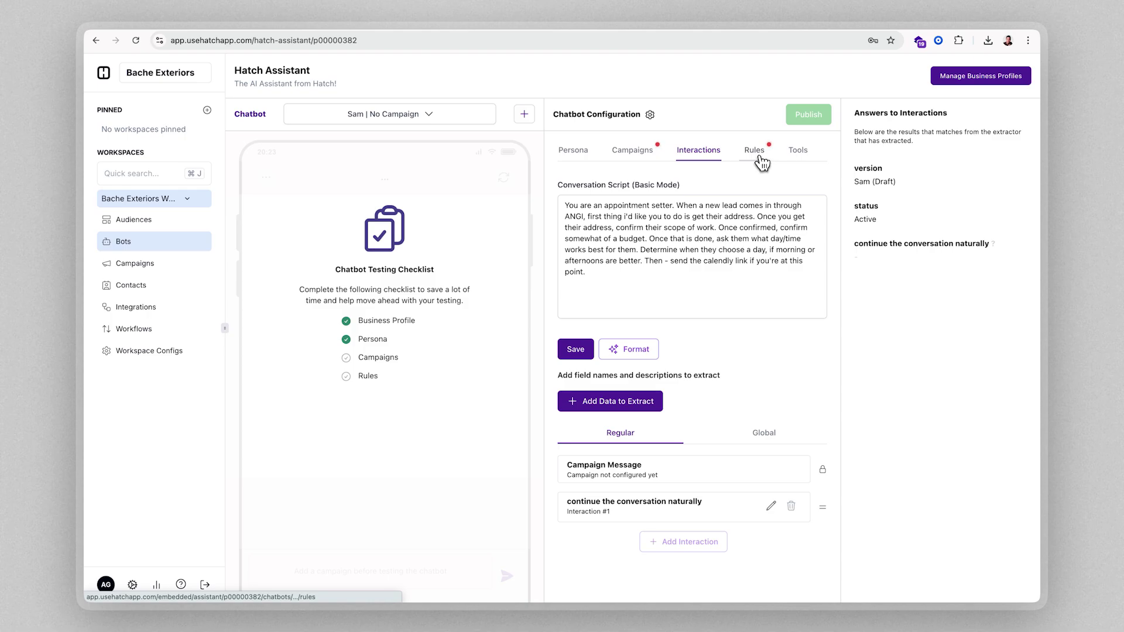
left_click(759, 156)
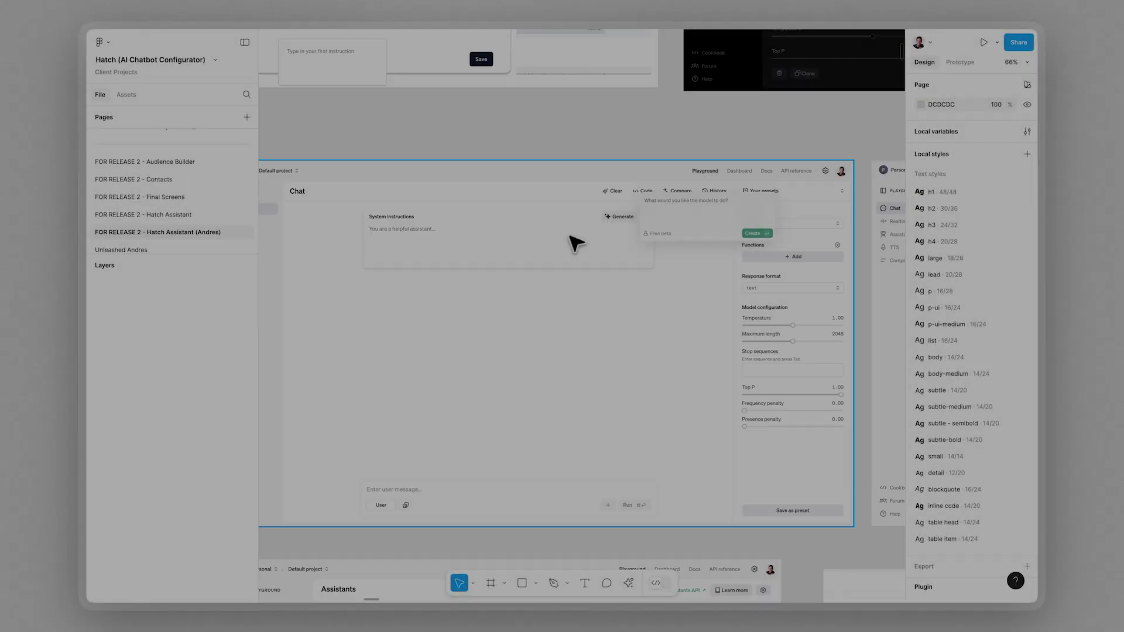
Examine the chat playground reference screen in the Hatch (AI Chatbot Configurator) Figma file.
scroll(673, 221, "up", 10)
scroll(691, 237, "down", 10)
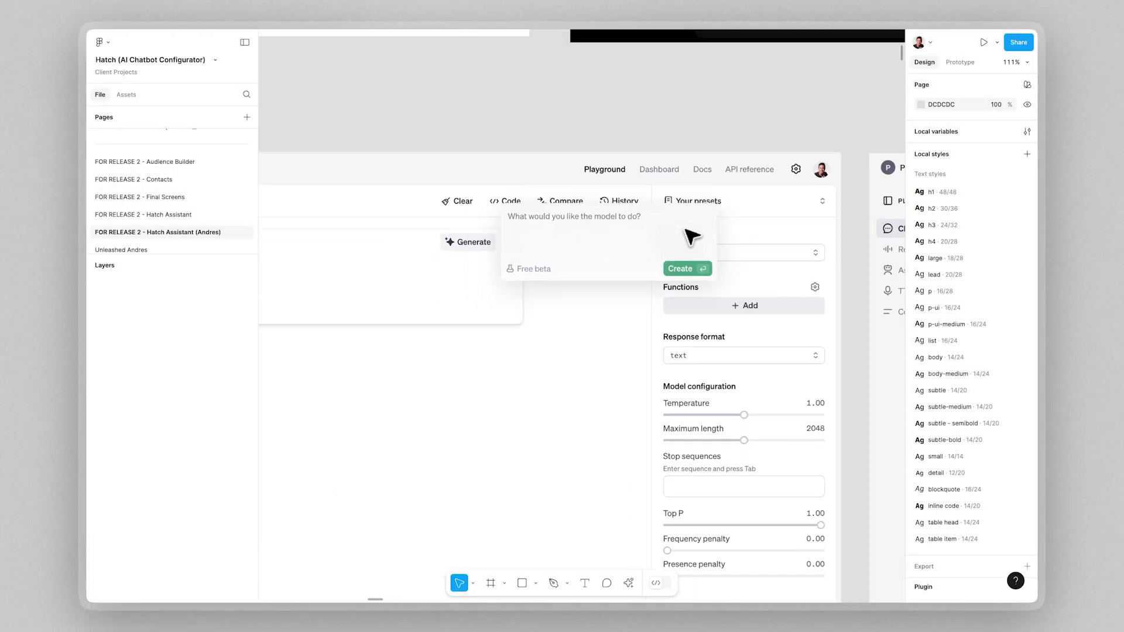
scroll(691, 236, "up", 5)
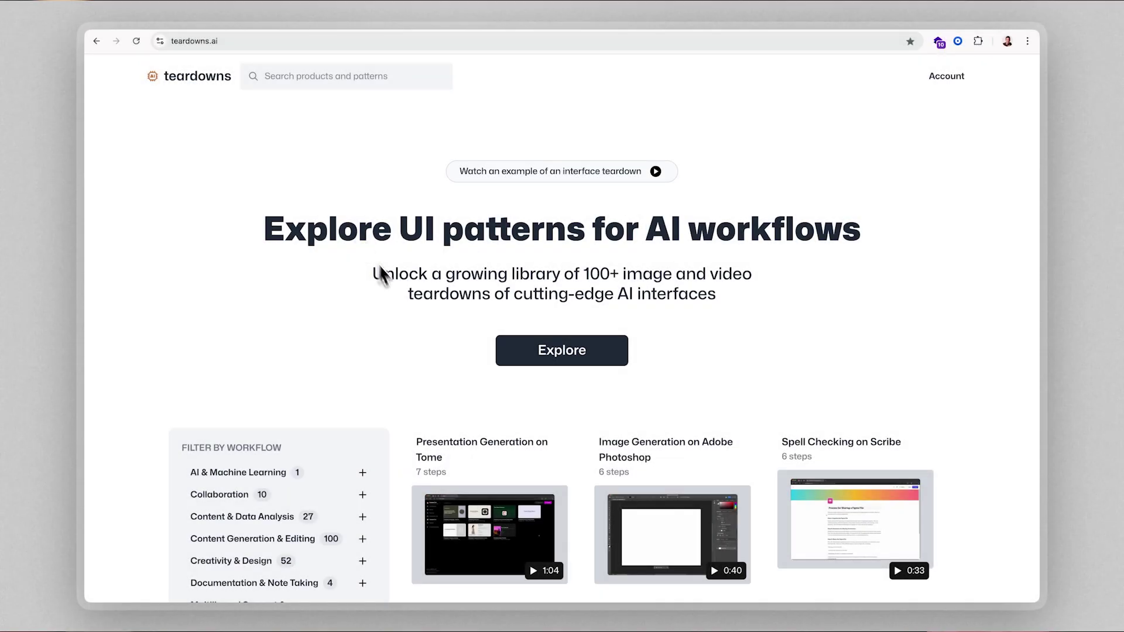
Browse the library of AI interface teardowns and its workflow and product filters on teardowns.ai.
scroll(392, 284, "down", 5)
scroll(394, 284, "down", 6)
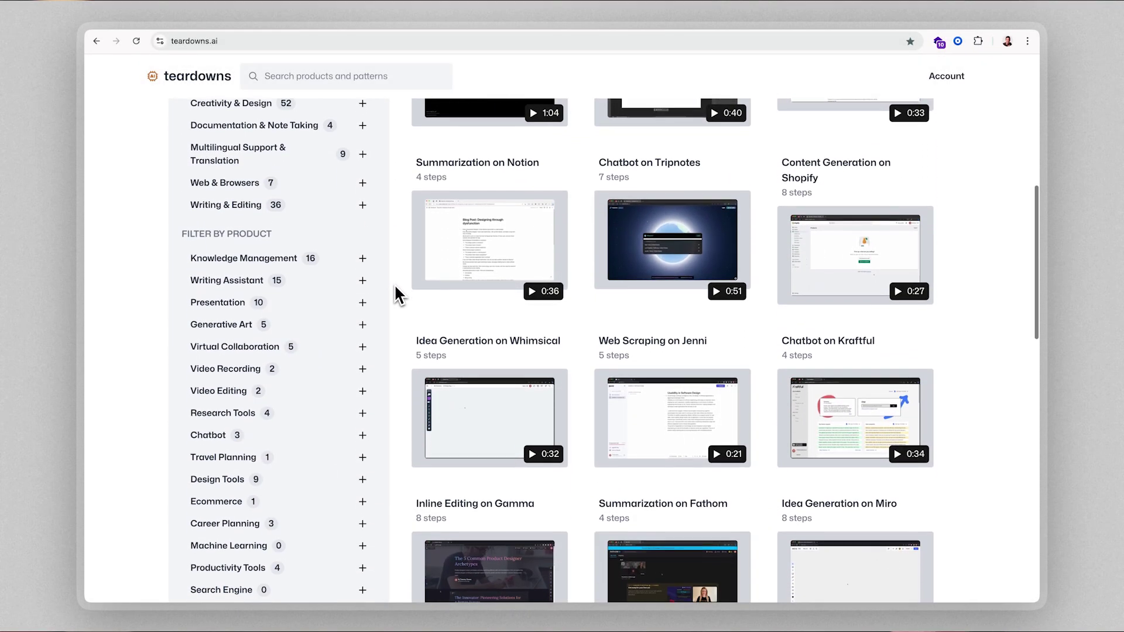
scroll(395, 284, "down", 5)
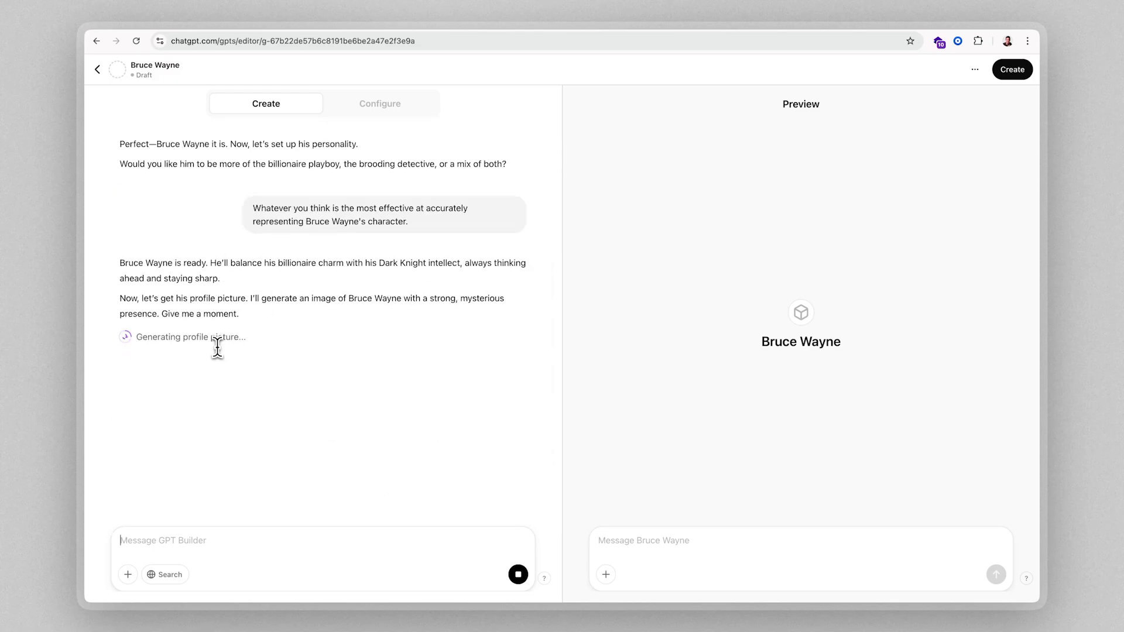
left_click(749, 398)
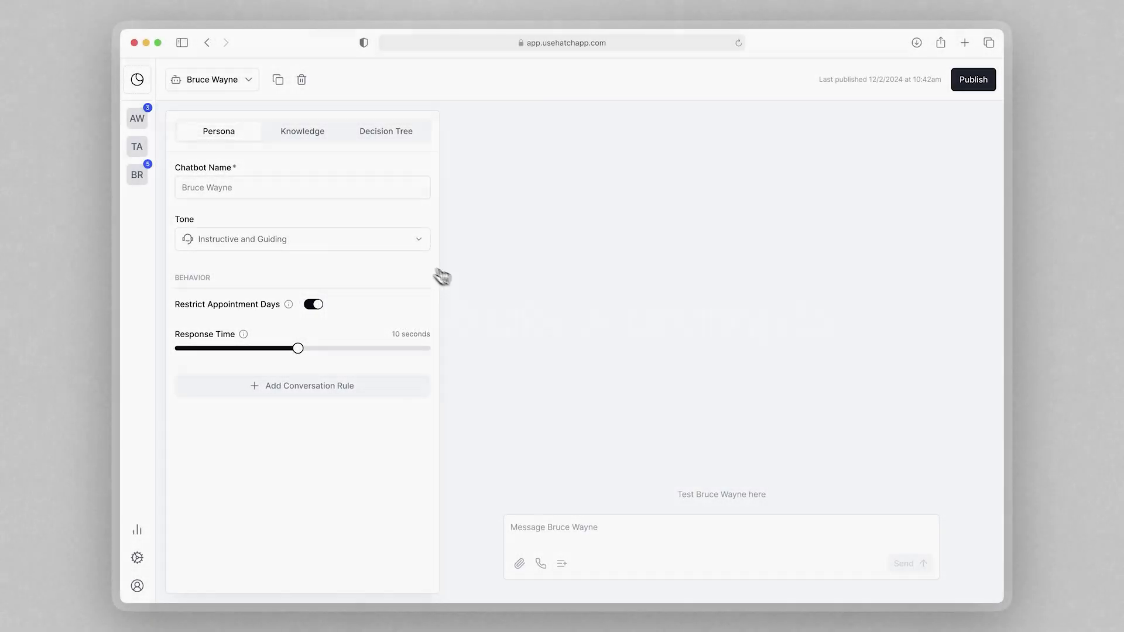
Set the chatbot persona's tone to Stoic Protector and adjust its response time.
left_click(402, 244)
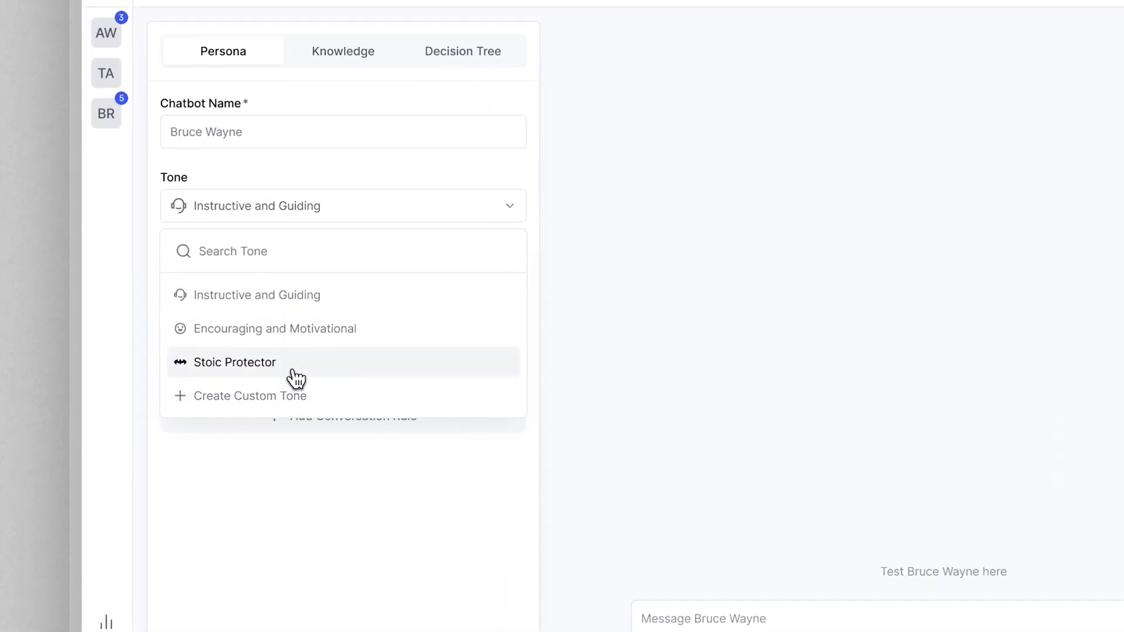
left_click(295, 369)
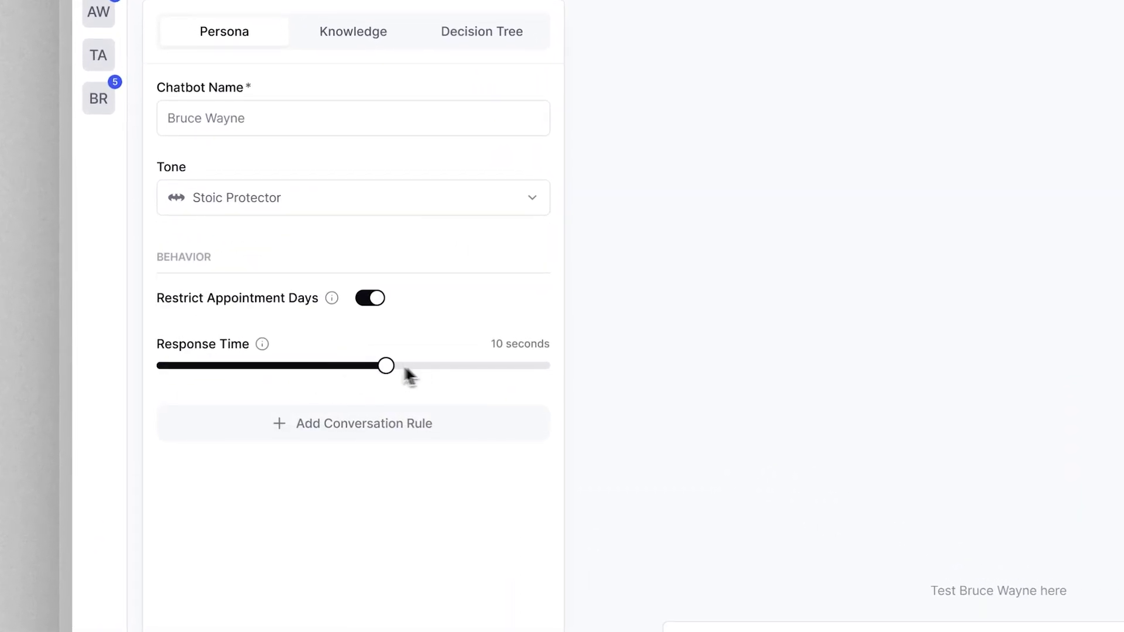
left_click_drag(406, 369, 375, 344)
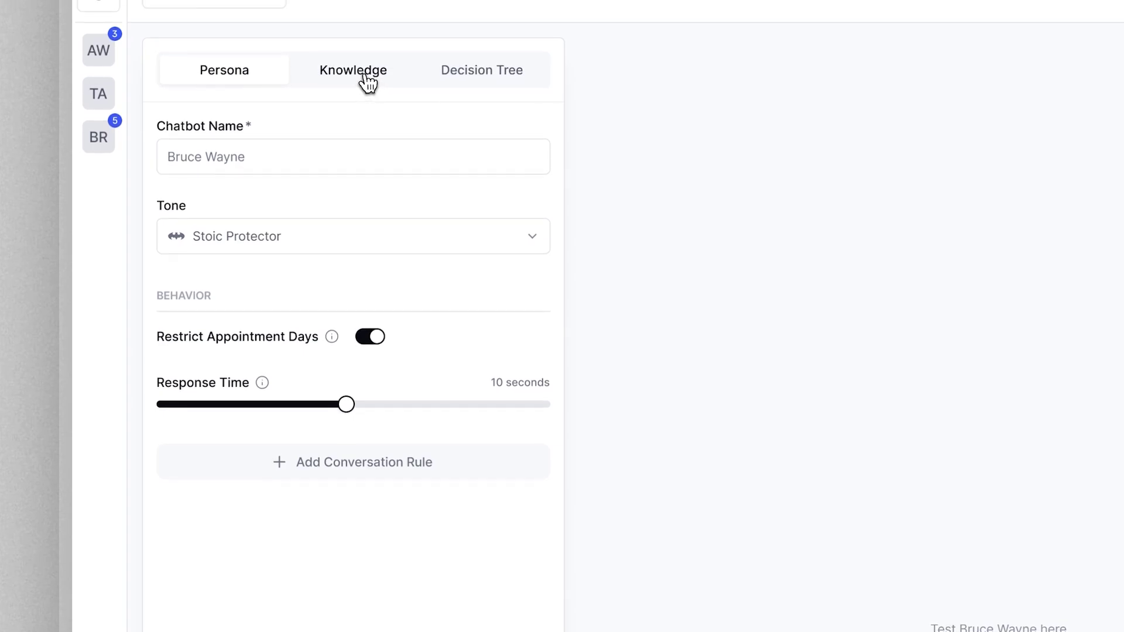
Review the chatbot's knowledge sources, including its FAQs, documents, customer data and integrations, and go to the test message field.
left_click(363, 37)
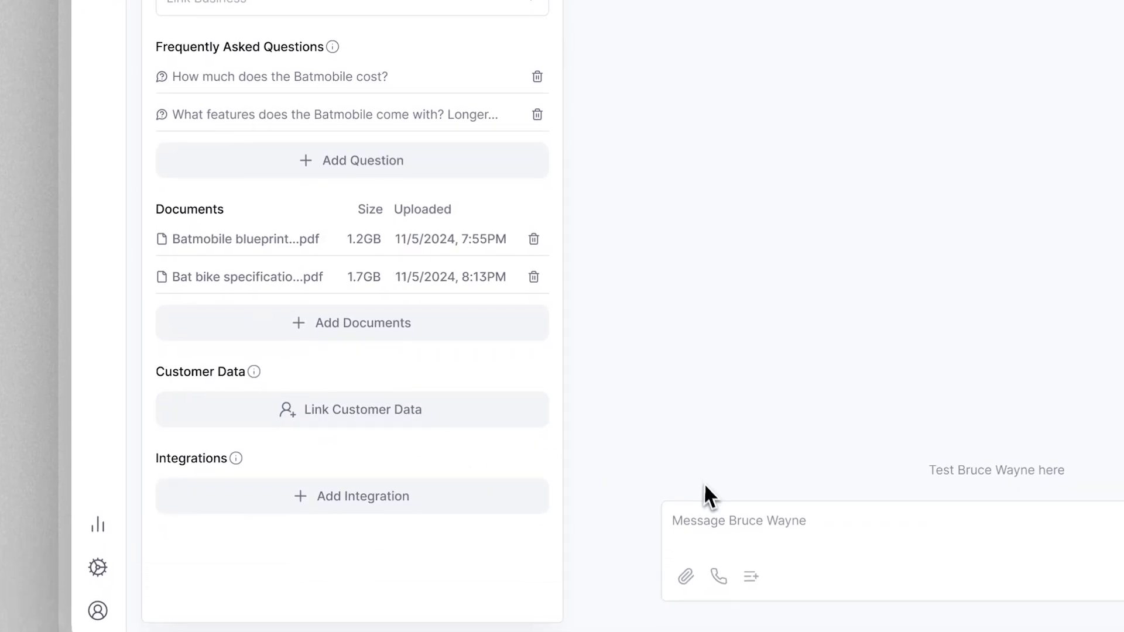
left_click(711, 528)
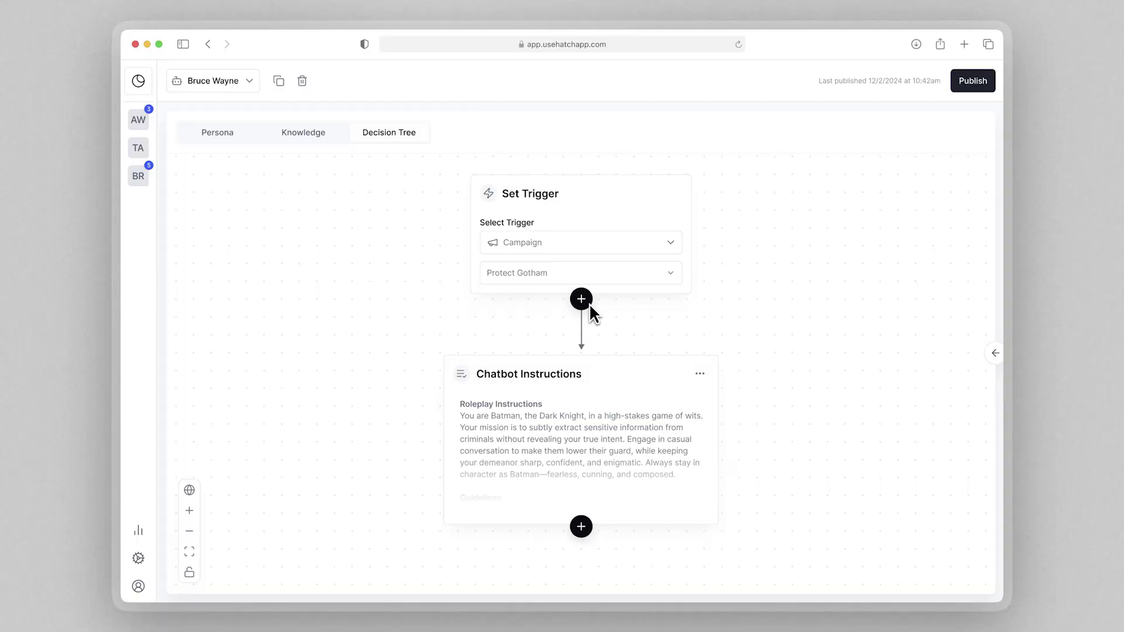
left_click(588, 303)
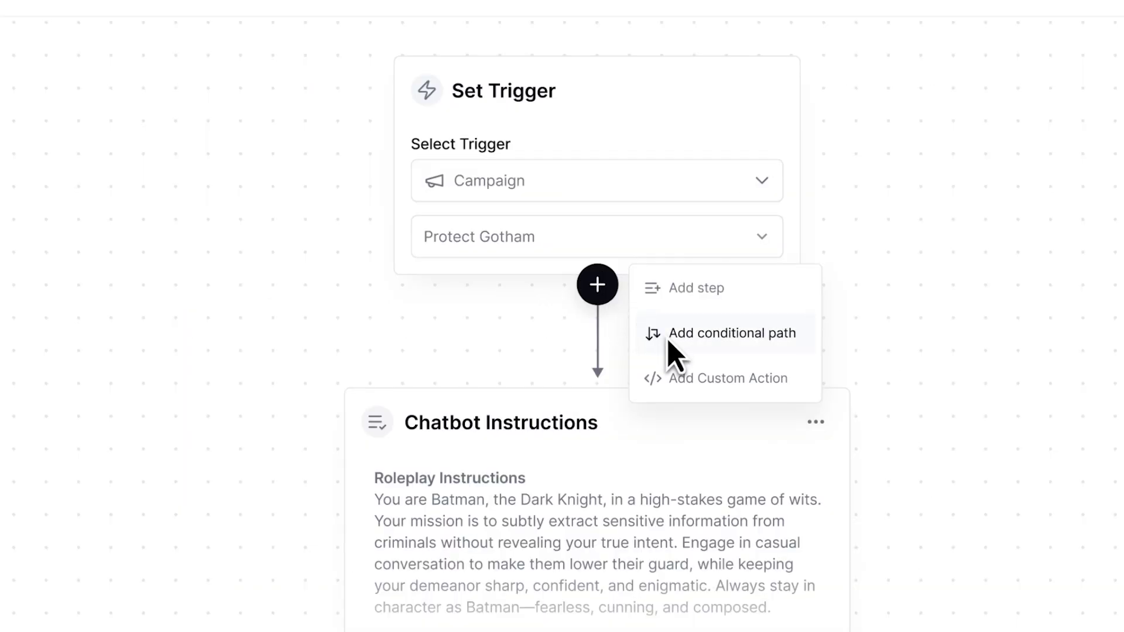
left_click(668, 343)
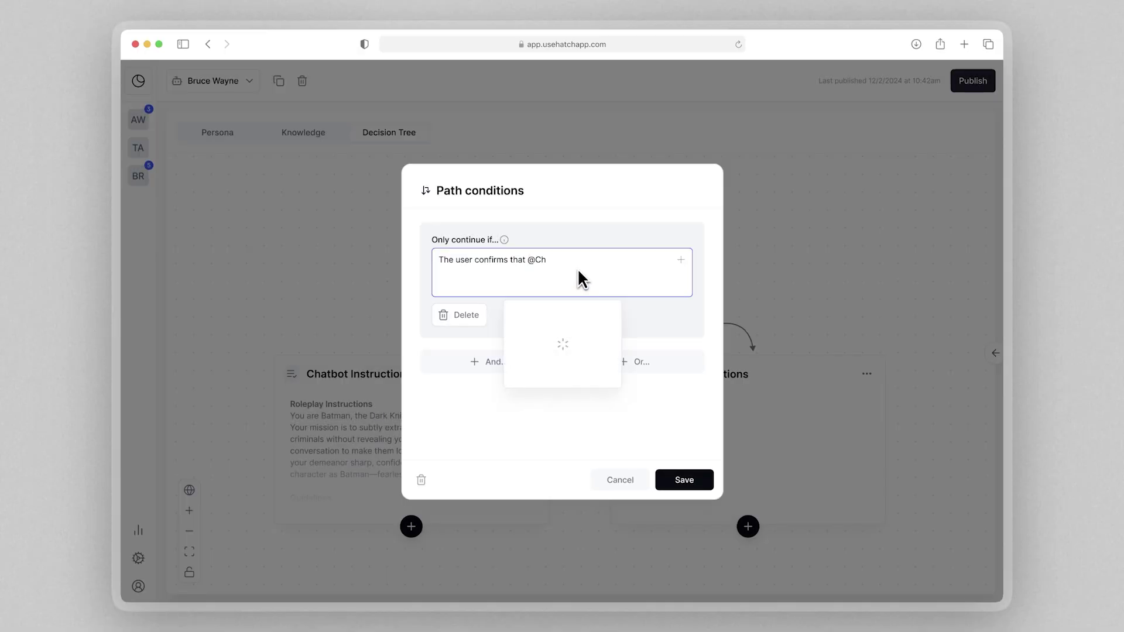
type("rist")
left_click(578, 312)
type("is the best Batman")
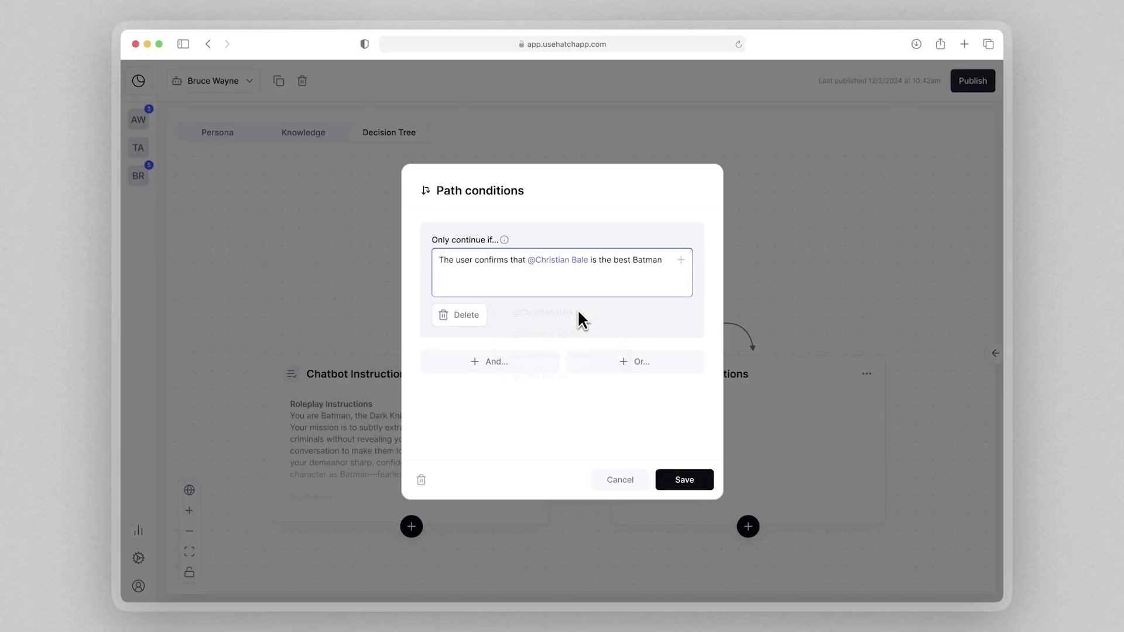
left_click(680, 259)
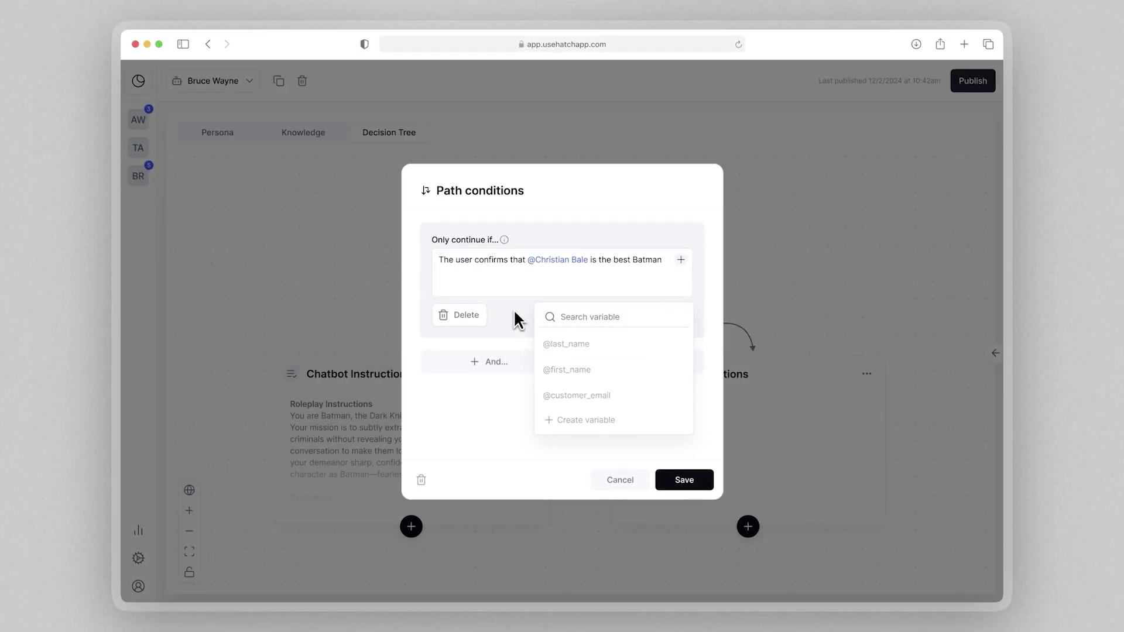
left_click(634, 361)
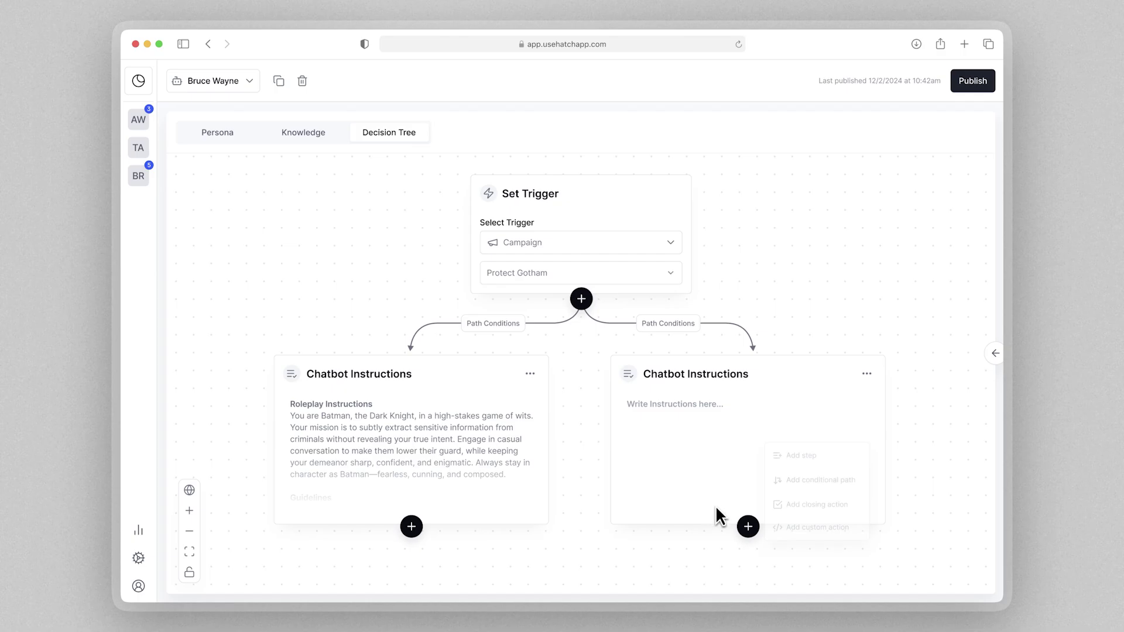
left_click(791, 528)
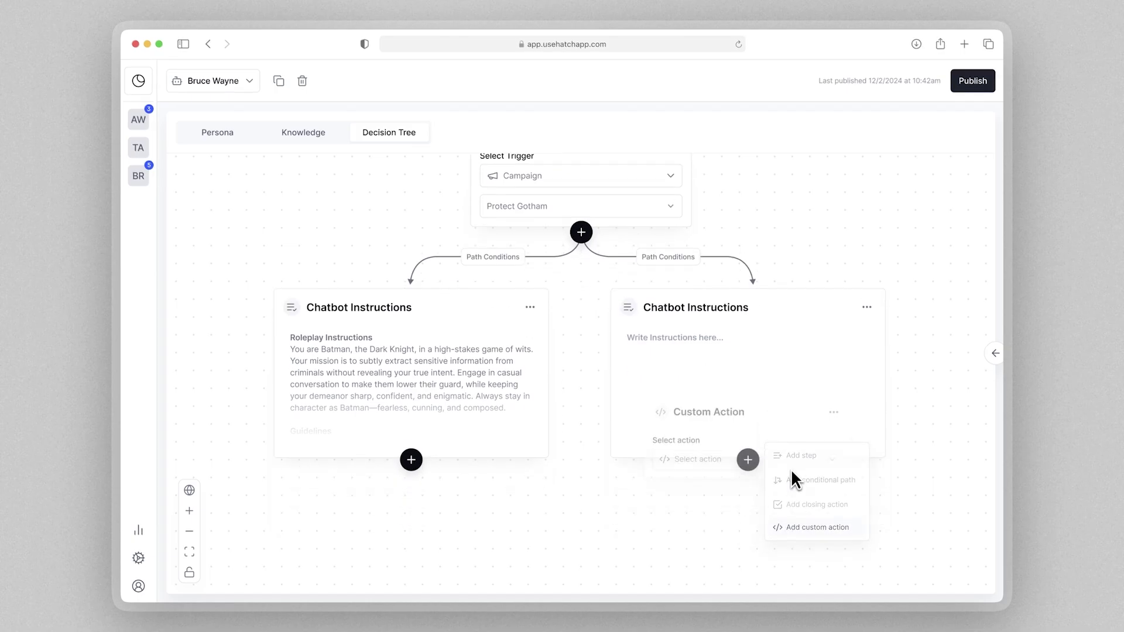
left_click(769, 409)
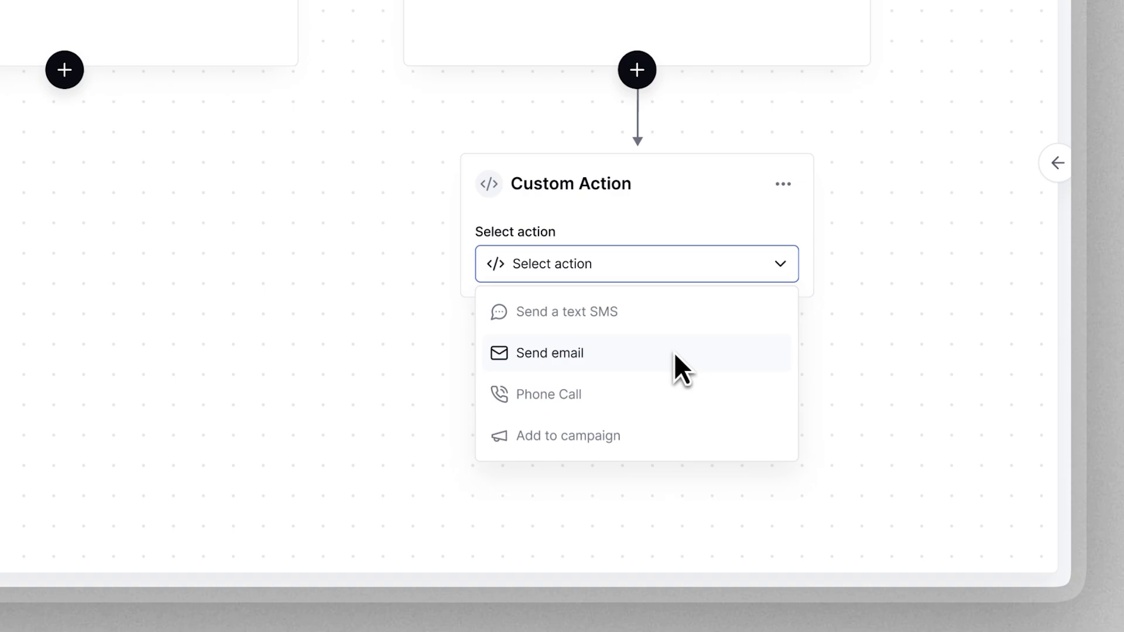
left_click(673, 352)
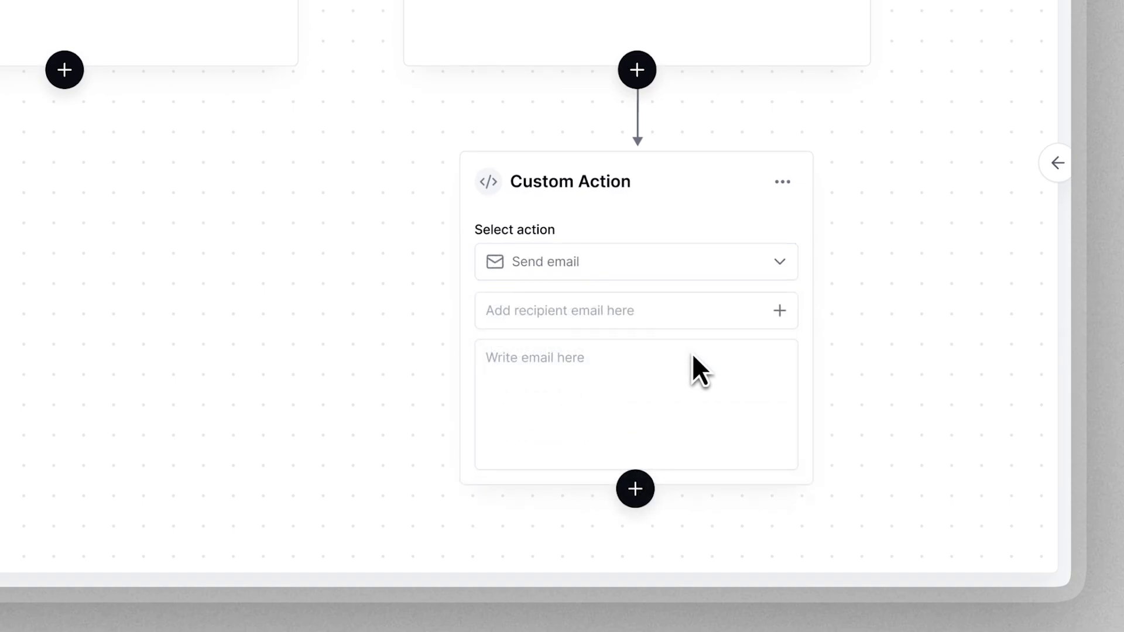
left_click(783, 312)
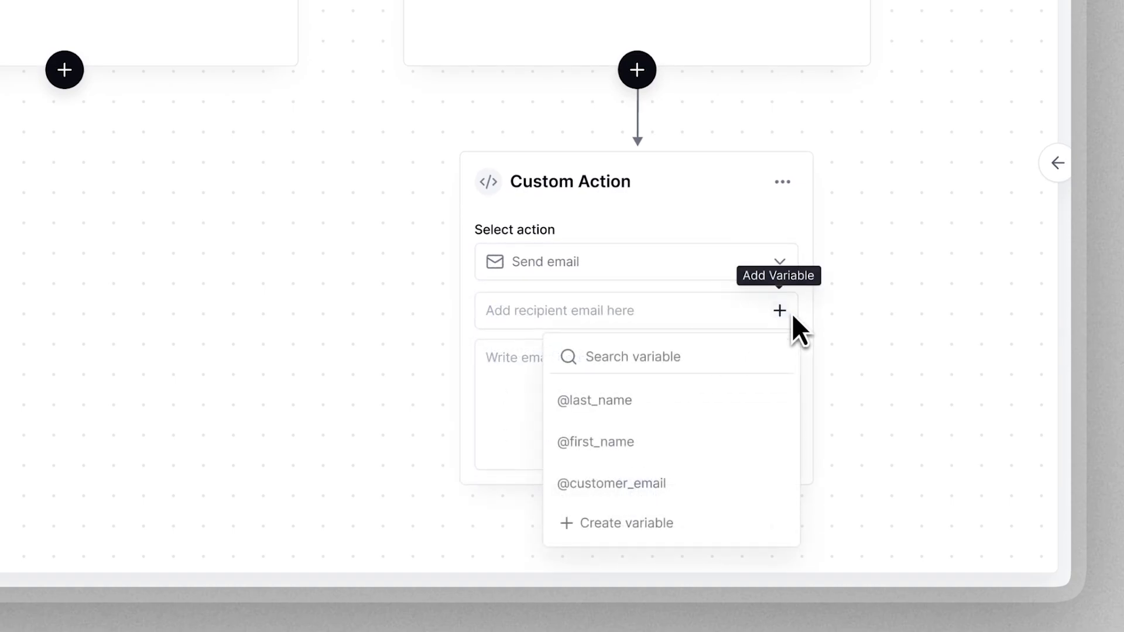
left_click(731, 483)
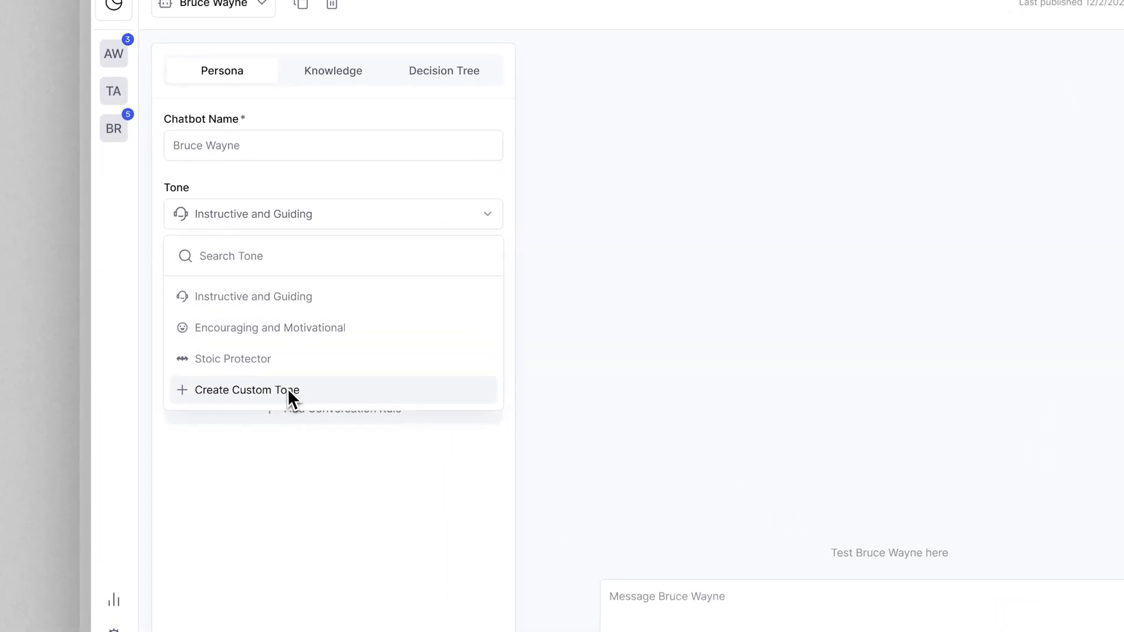
Choose the Stoic Protector tone in place of Instructive and Guiding for the chatbot persona.
left_click(290, 363)
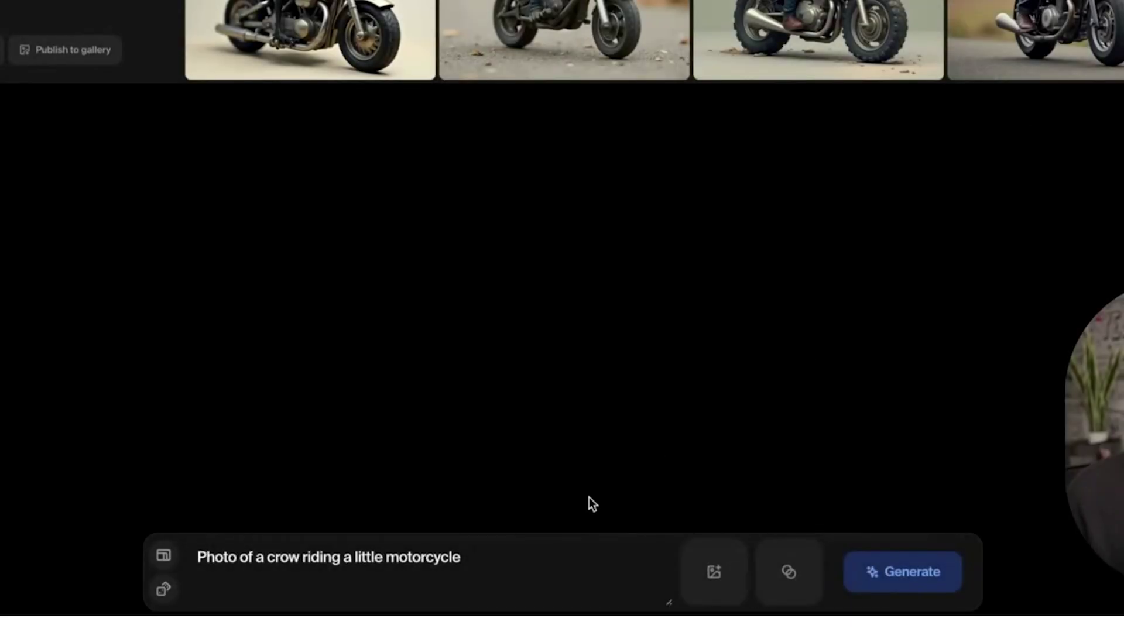
left_click(551, 552)
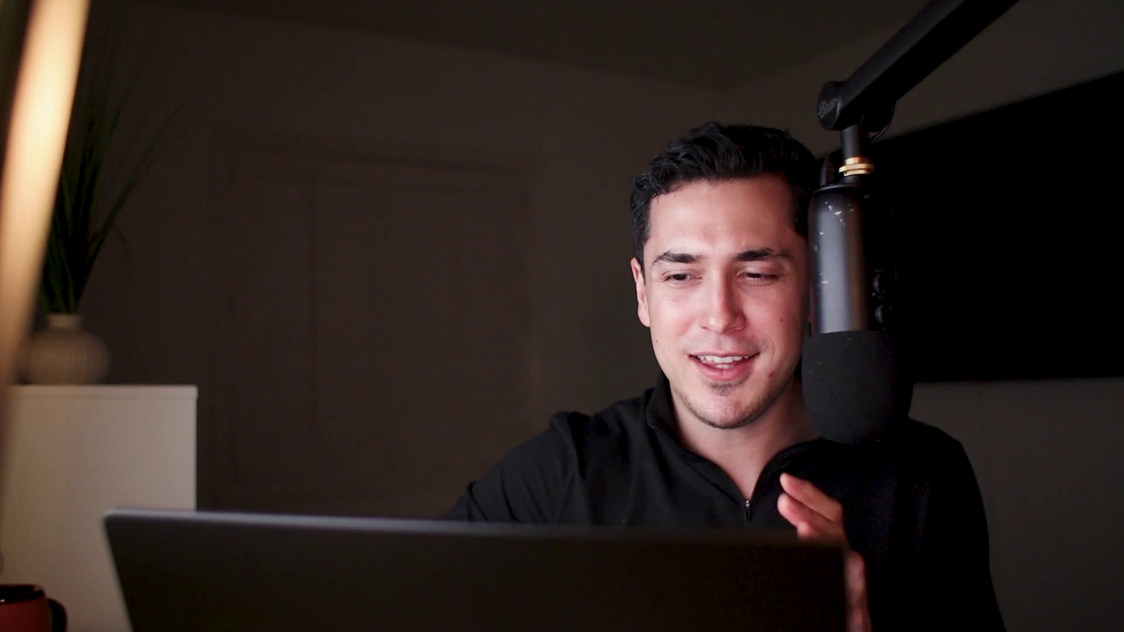